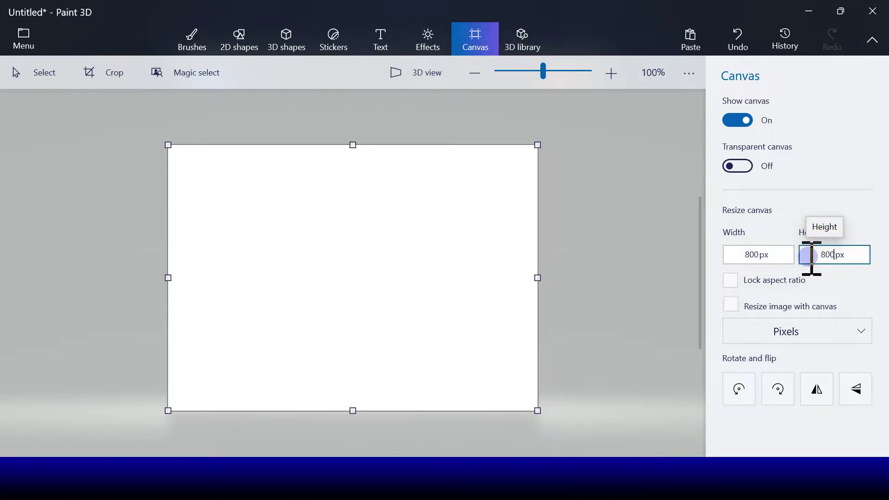
Step: Apply the 800 x 800 px canvas size and fill the whole canvas with light turquoise
{"action": "left_click", "coordinate": [597, 277]}
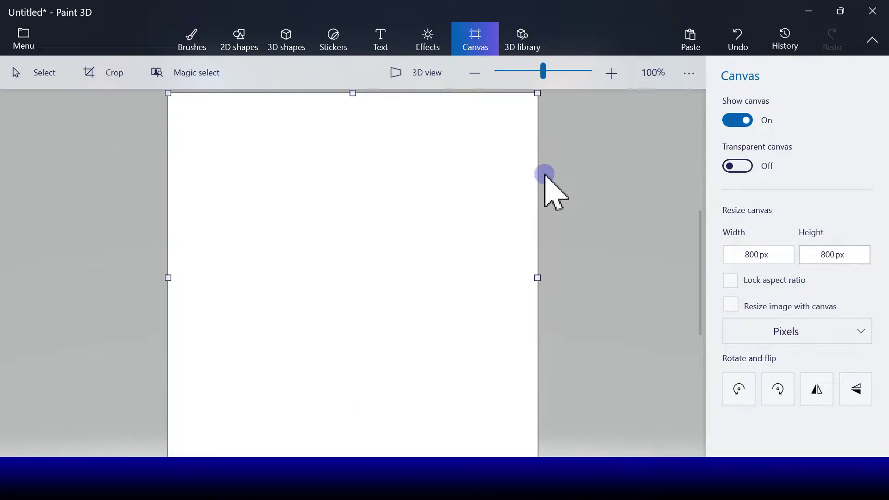
{"action": "left_click", "coordinate": [191, 38]}
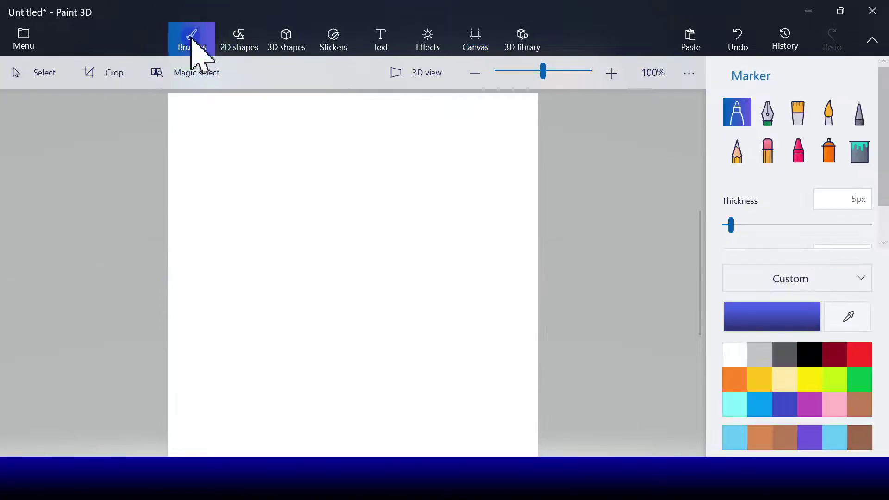
{"action": "left_click", "coordinate": [734, 410]}
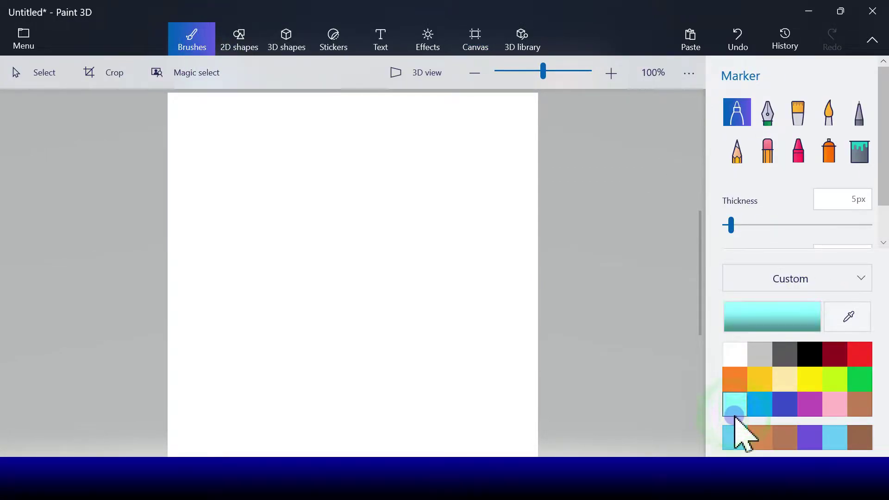
{"action": "left_click", "coordinate": [858, 155]}
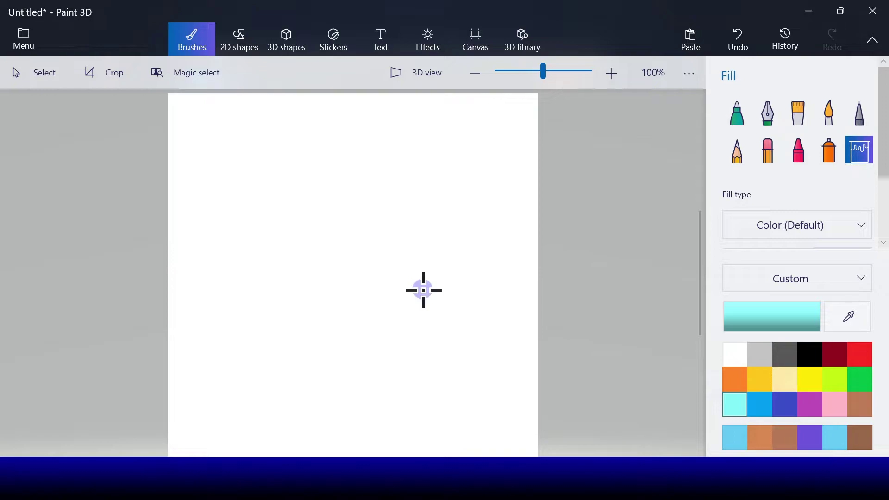
{"action": "left_click", "coordinate": [421, 289]}
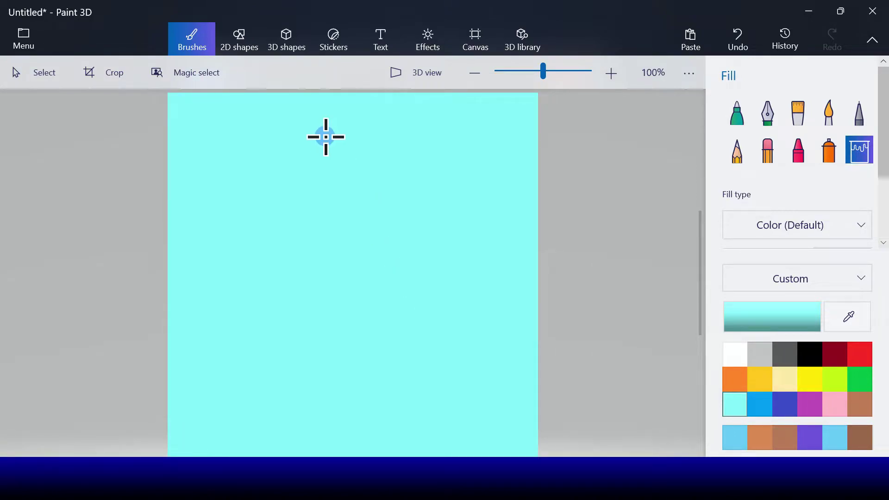
Step: Draw a full-width rectangle over the lower half of the canvas as the table, with solid brown fill and outline
{"action": "left_click", "coordinate": [248, 51]}
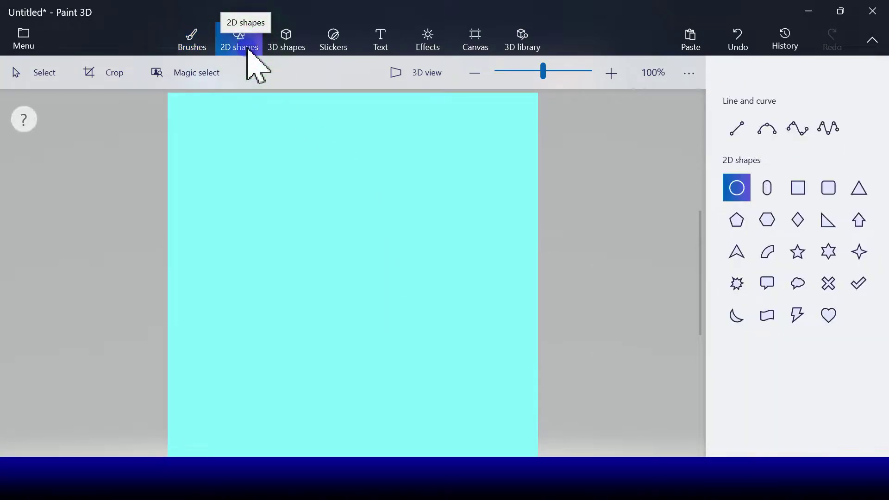
{"action": "left_click", "coordinate": [798, 186]}
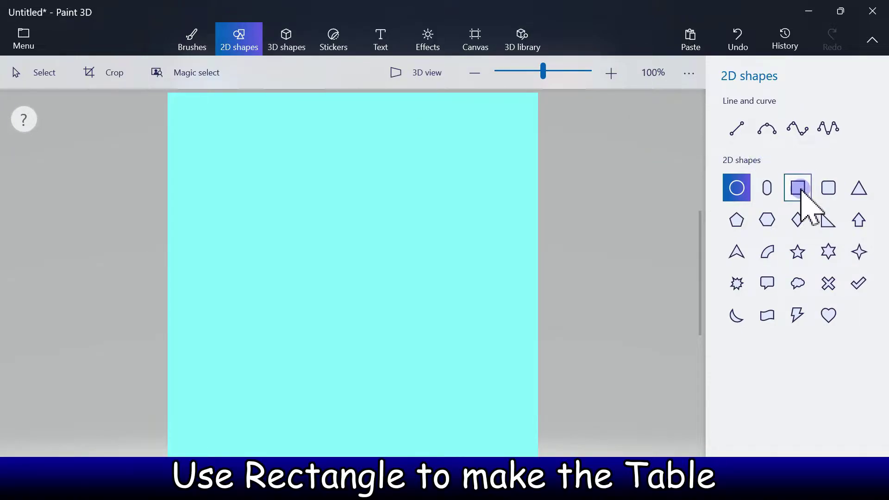
{"action": "left_click_drag", "start_coordinate": [162, 270], "coordinate": [555, 471]}
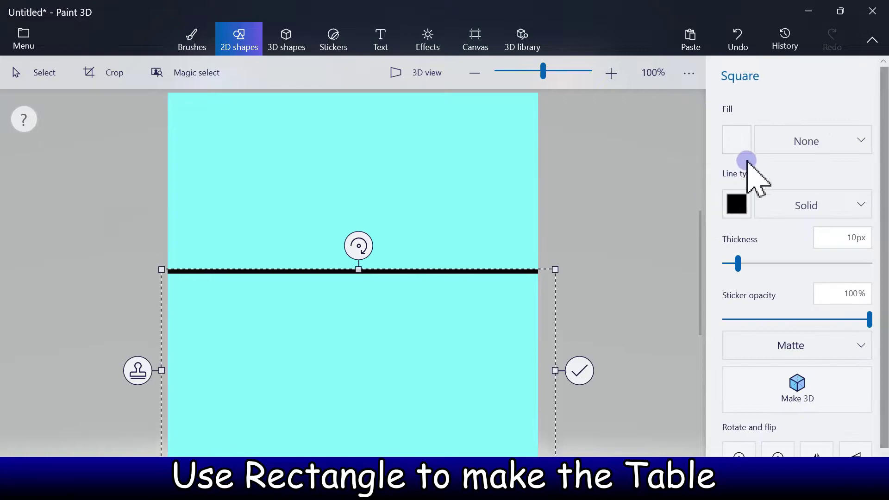
{"action": "left_click", "coordinate": [739, 204]}
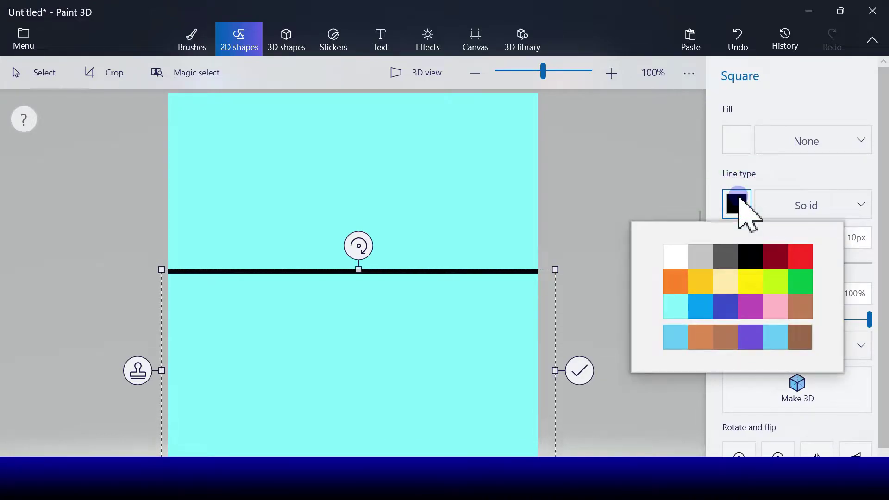
{"action": "left_click", "coordinate": [795, 303]}
{"action": "left_click", "coordinate": [736, 138]}
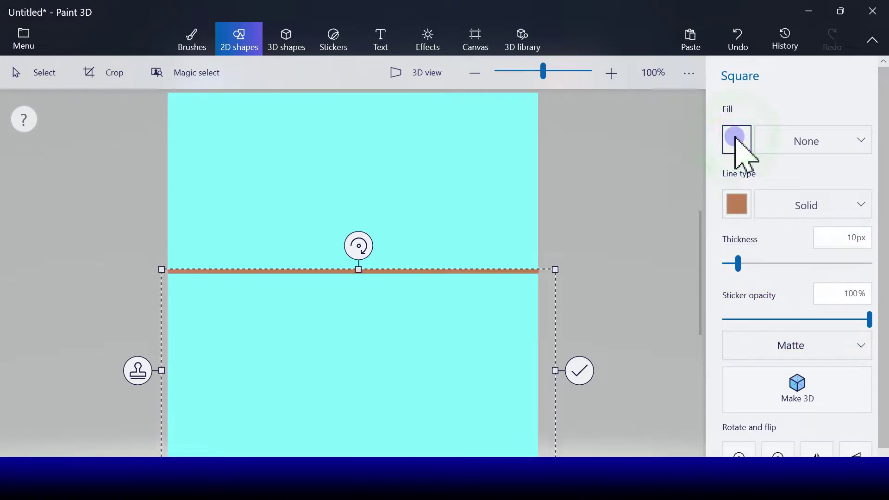
{"action": "left_click", "coordinate": [804, 250]}
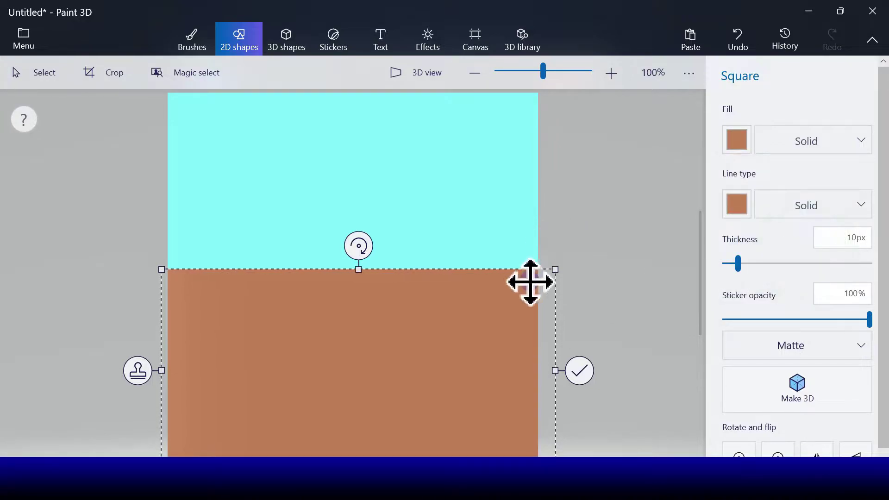
{"action": "left_click", "coordinate": [574, 360]}
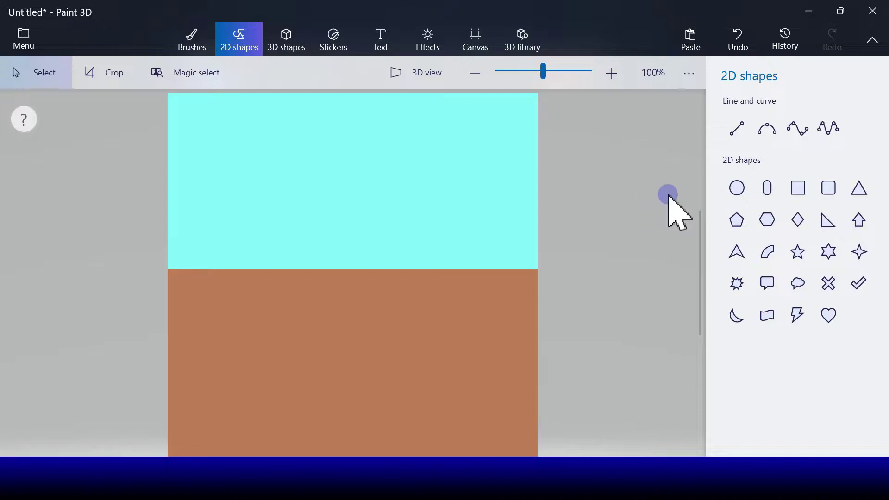
Step: Draw a wide flat ellipse for the bowl's rim, centred horizontally across the table's upper edge
{"action": "left_click", "coordinate": [736, 188]}
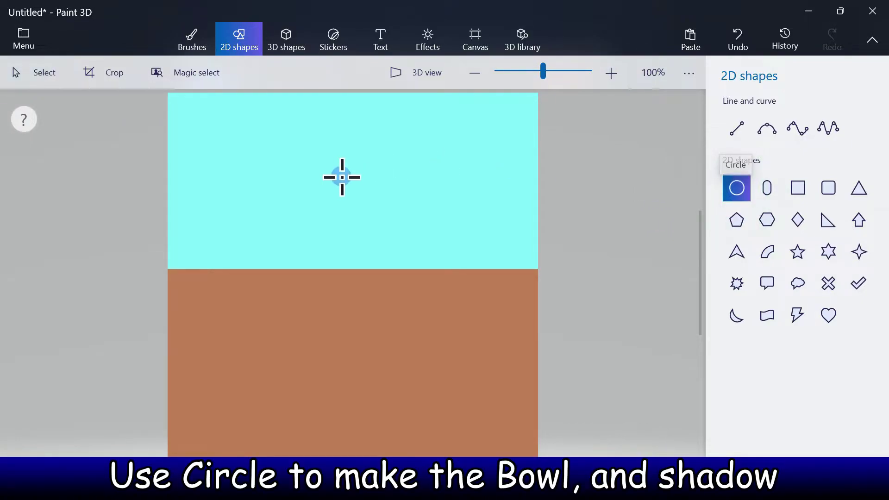
{"action": "left_click_drag", "start_coordinate": [264, 180], "coordinate": [470, 255]}
{"action": "left_click_drag", "start_coordinate": [414, 228], "coordinate": [389, 262]}
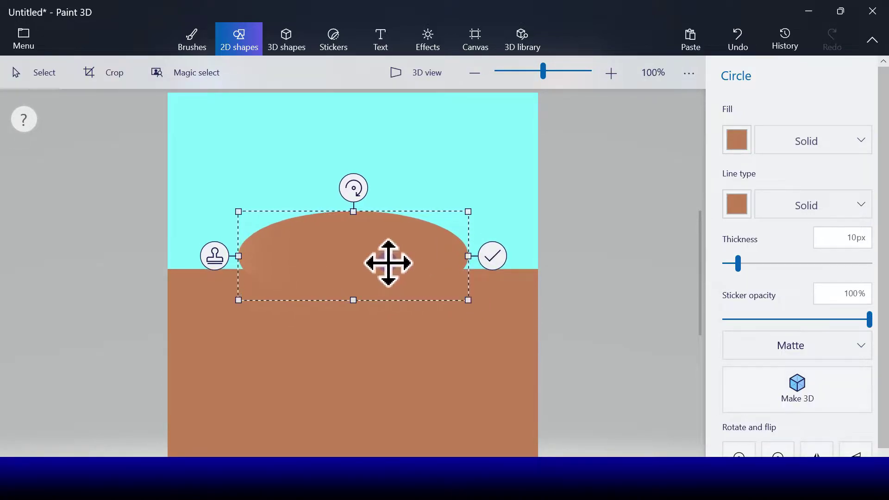
{"action": "left_click_drag", "start_coordinate": [384, 260], "coordinate": [375, 272]}
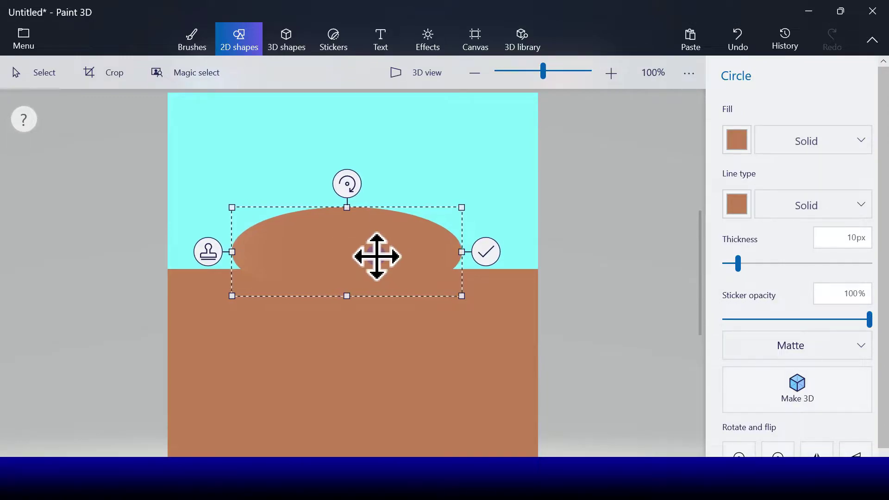
Step: Give the bowl's rim ellipse a black outline and a white fill
{"action": "left_click", "coordinate": [738, 205]}
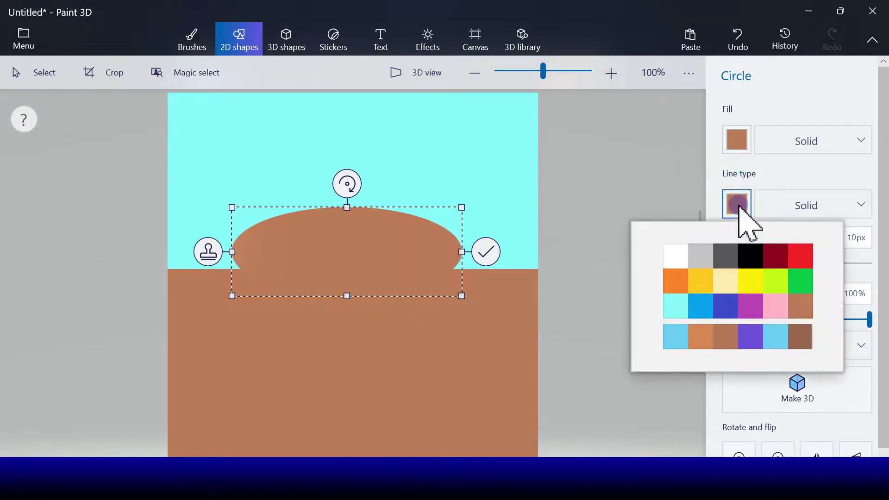
{"action": "left_click", "coordinate": [752, 256]}
{"action": "left_click", "coordinate": [736, 143]}
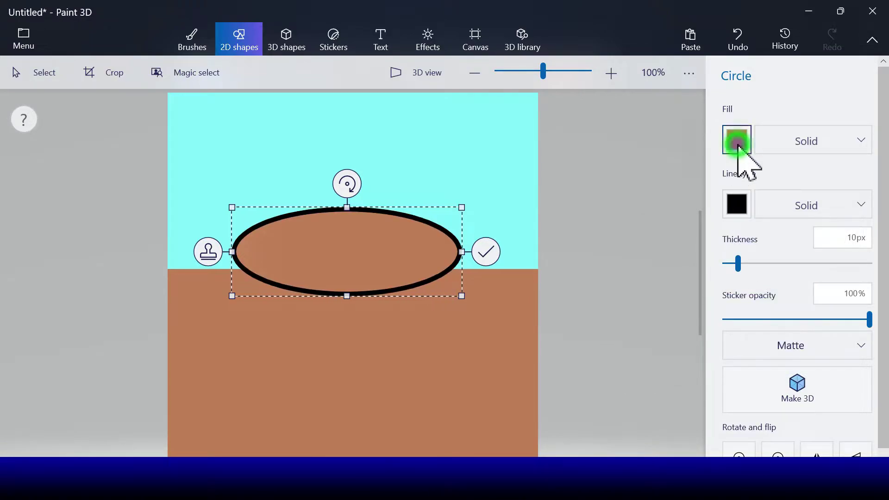
{"action": "left_click", "coordinate": [680, 190]}
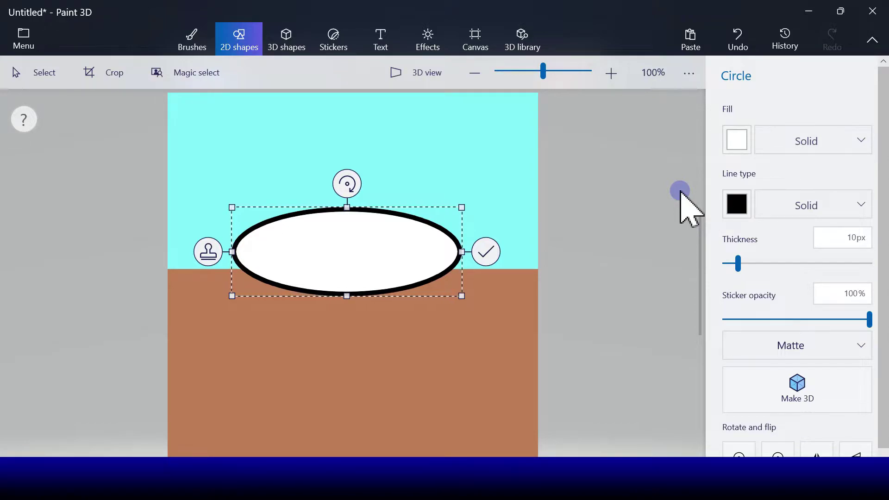
{"action": "left_click", "coordinate": [456, 280]}
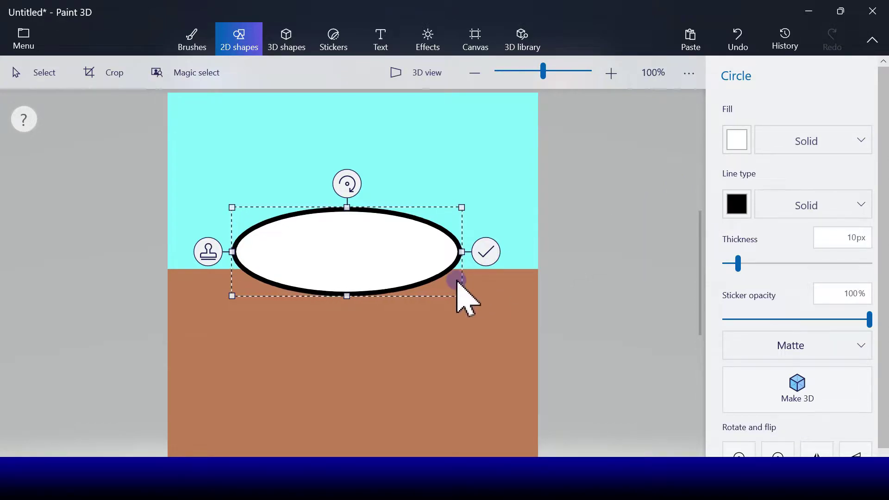
Step: Stamp a copy of the rim ellipse, place it lower on the table and make it slightly larger than the rim
{"action": "left_click", "coordinate": [201, 260]}
{"action": "left_click_drag", "start_coordinate": [362, 267], "coordinate": [355, 362]}
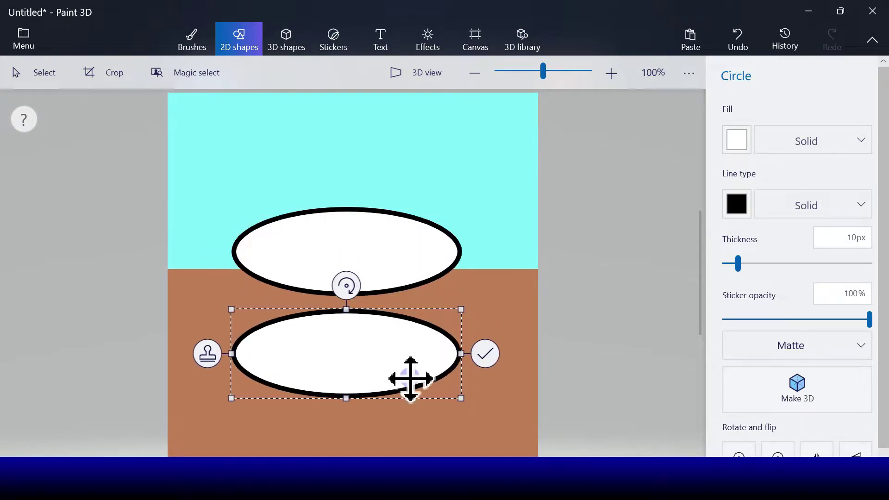
{"action": "left_click_drag", "start_coordinate": [459, 397], "coordinate": [431, 385]}
{"action": "left_click_drag", "start_coordinate": [337, 349], "coordinate": [328, 378]}
{"action": "left_click_drag", "start_coordinate": [425, 414], "coordinate": [470, 431]}
Step: Turn the lower ellipse into a shadow with black fill and 30% sticker opacity, and centre it under the rim
{"action": "left_click", "coordinate": [737, 139]}
{"action": "left_click", "coordinate": [755, 189]}
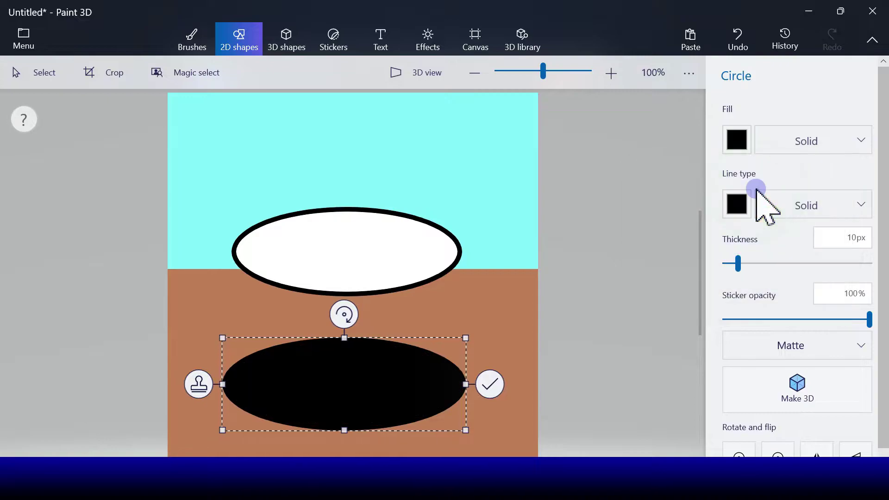
{"action": "left_click", "coordinate": [762, 318]}
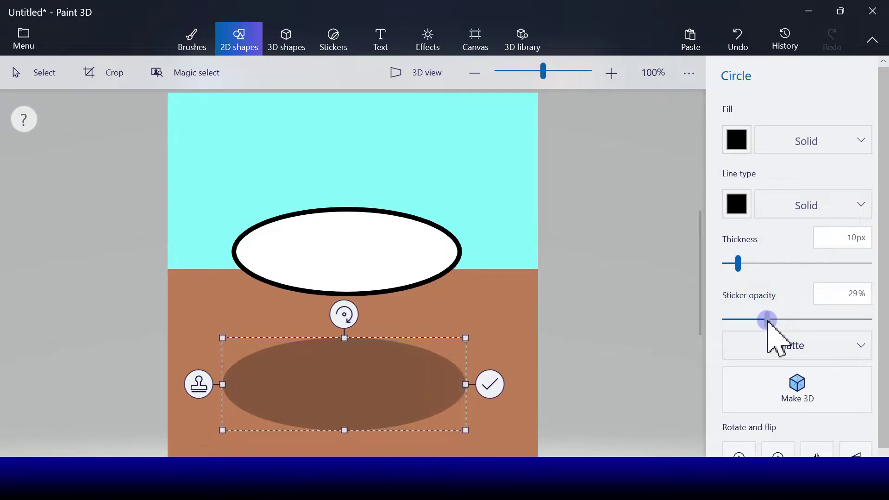
{"action": "left_click_drag", "start_coordinate": [359, 372], "coordinate": [364, 377]}
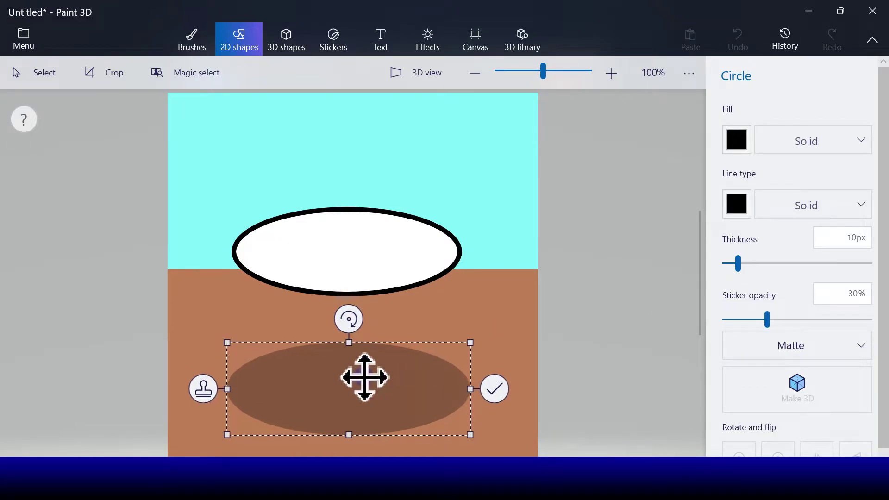
{"action": "left_click", "coordinate": [494, 389]}
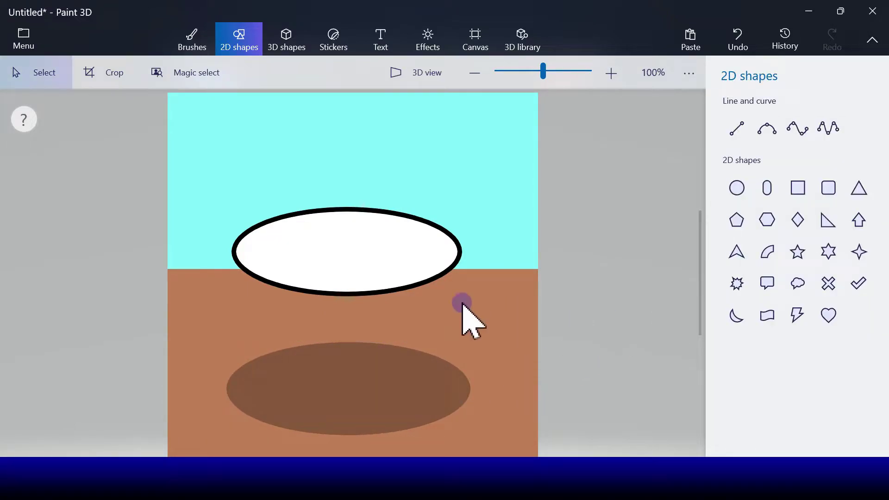
Step: Draw a smaller ellipse centred inside the shadow as the bowl's base, with white fill and black outline
{"action": "left_click", "coordinate": [738, 188]}
{"action": "left_click_drag", "start_coordinate": [357, 390], "coordinate": [448, 419]}
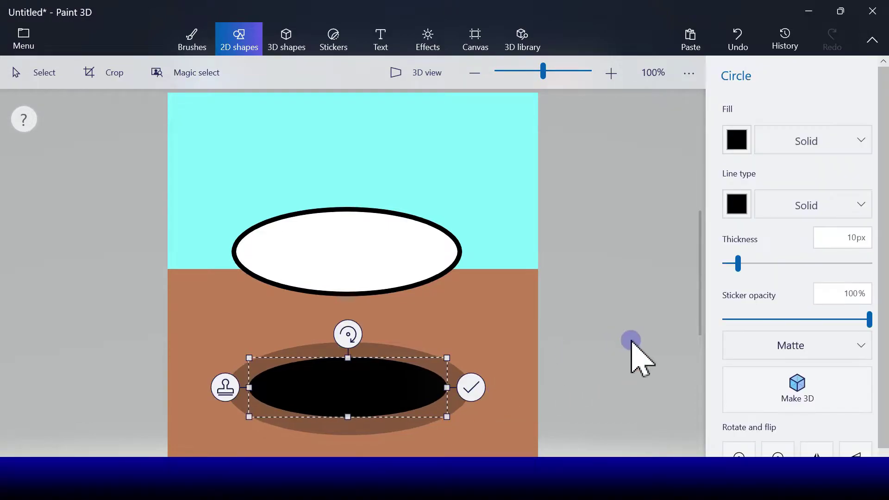
{"action": "left_click", "coordinate": [738, 139]}
{"action": "left_click", "coordinate": [679, 188]}
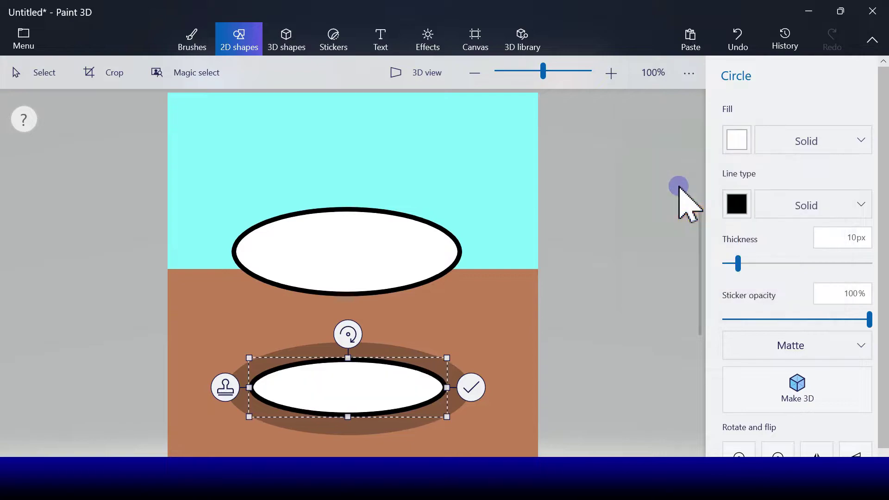
{"action": "left_click_drag", "start_coordinate": [355, 395], "coordinate": [358, 396]}
{"action": "left_click", "coordinate": [472, 388]}
Step: Draw two straight black 10 px lines joining the rim's left and right ends to the base's ends as the bowl's sides
{"action": "left_click", "coordinate": [735, 127]}
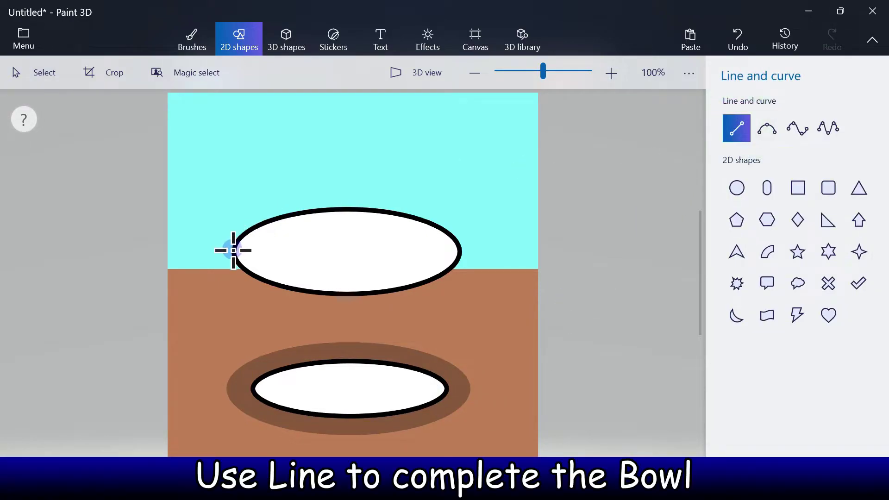
{"action": "left_click_drag", "start_coordinate": [235, 251], "coordinate": [252, 388]}
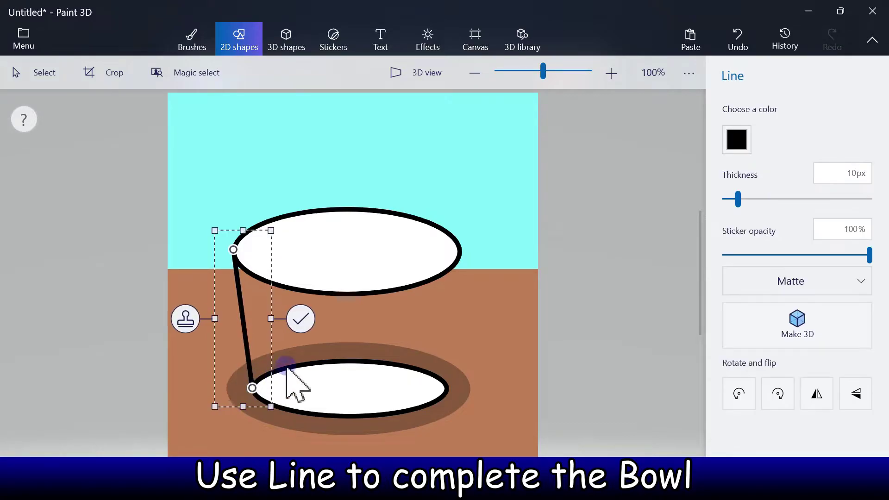
{"action": "left_click", "coordinate": [301, 318]}
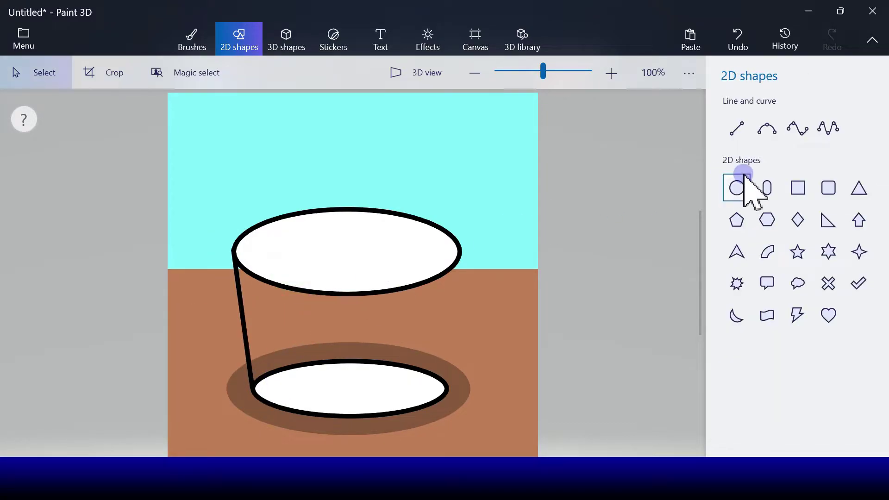
{"action": "left_click", "coordinate": [739, 135]}
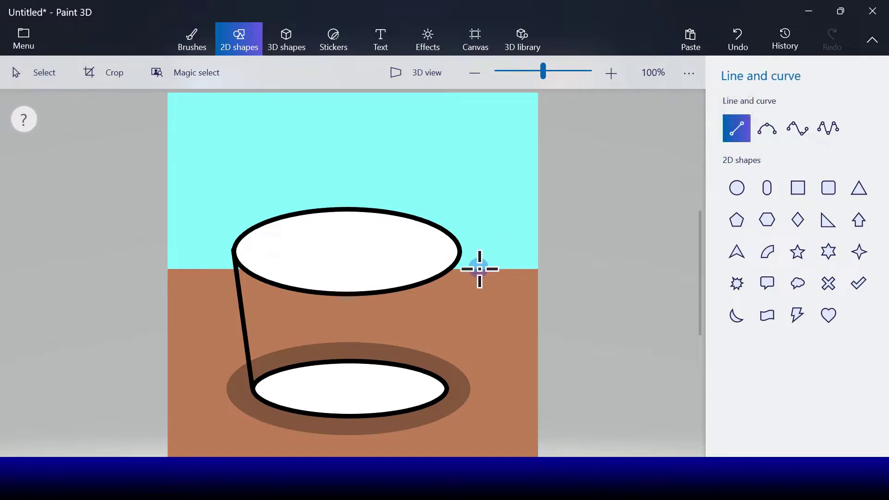
{"action": "left_click_drag", "start_coordinate": [460, 252], "coordinate": [448, 391]}
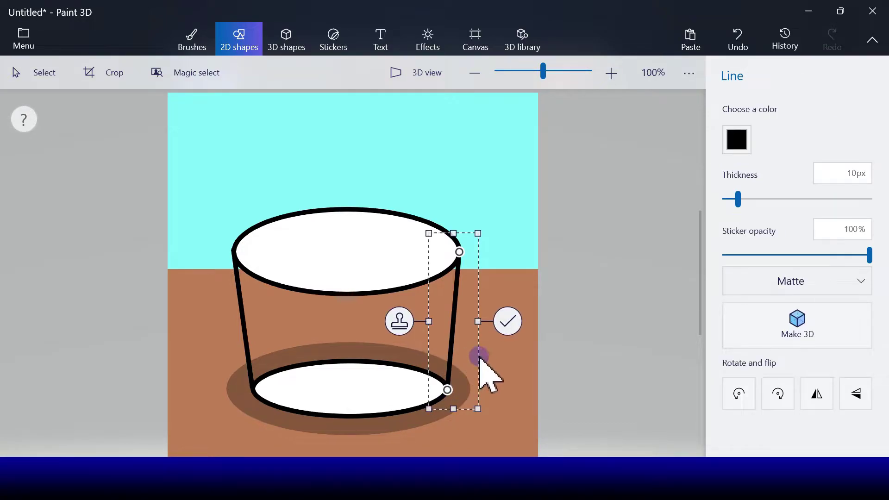
{"action": "left_click", "coordinate": [505, 322]}
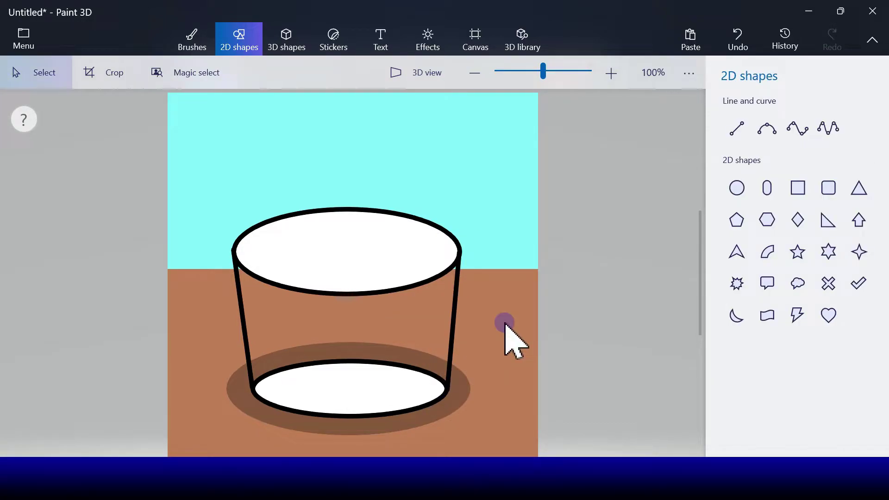
Step: Fill the bowl's side area between the rim and base, including the shadowed part behind the base, with white
{"action": "left_click", "coordinate": [187, 40]}
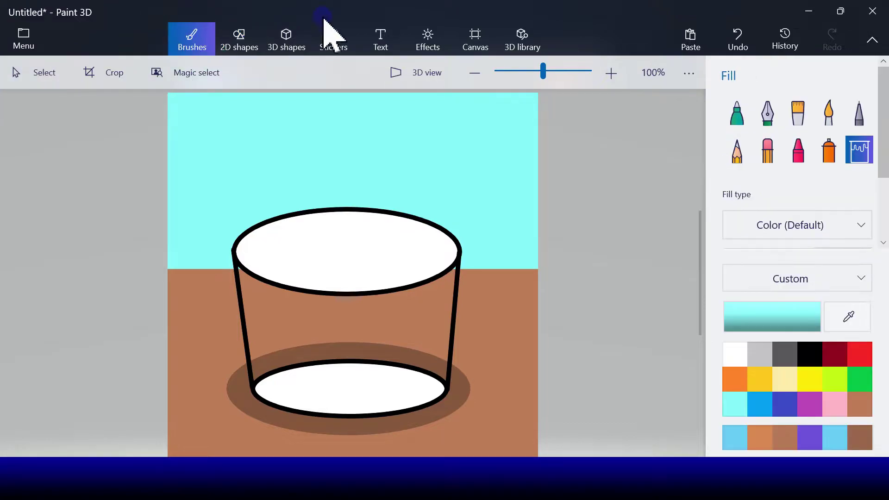
{"action": "left_click", "coordinate": [736, 112]}
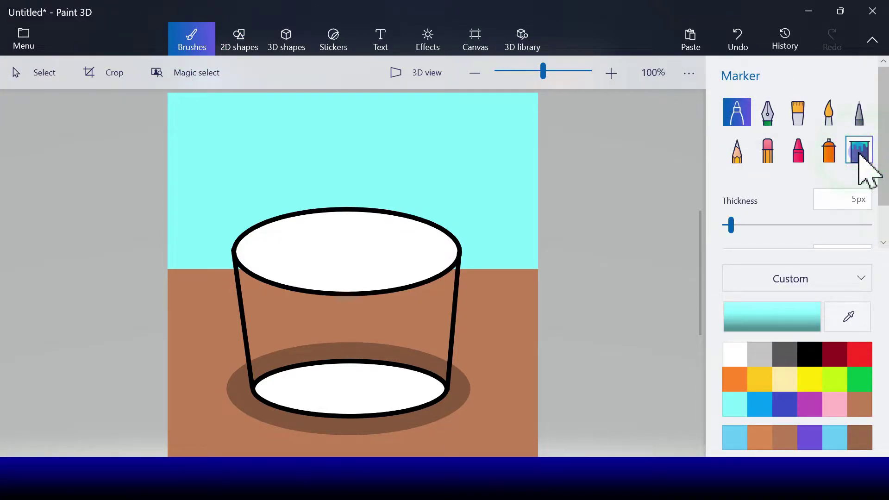
{"action": "left_click", "coordinate": [859, 151]}
{"action": "left_click", "coordinate": [734, 355]}
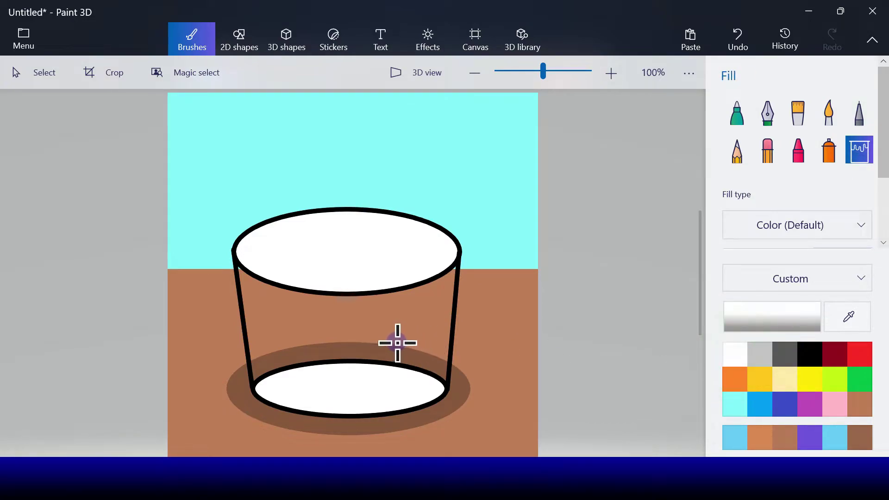
{"action": "left_click", "coordinate": [395, 325]}
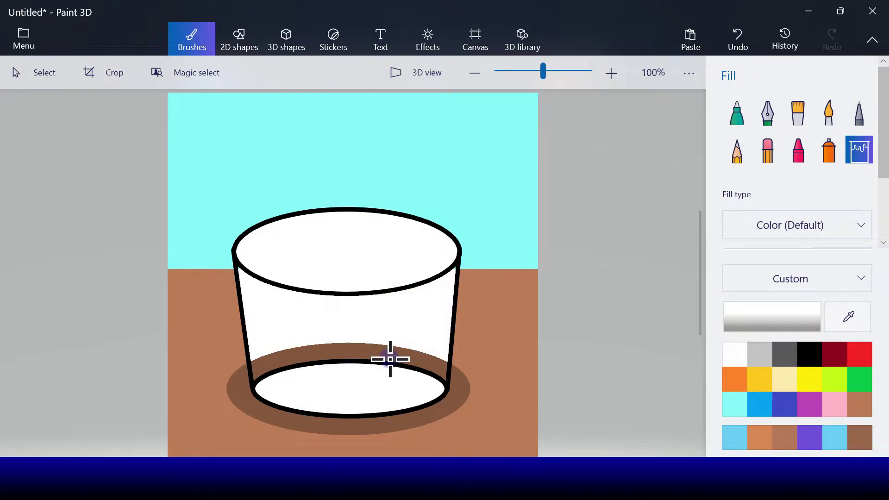
{"action": "left_click", "coordinate": [391, 354]}
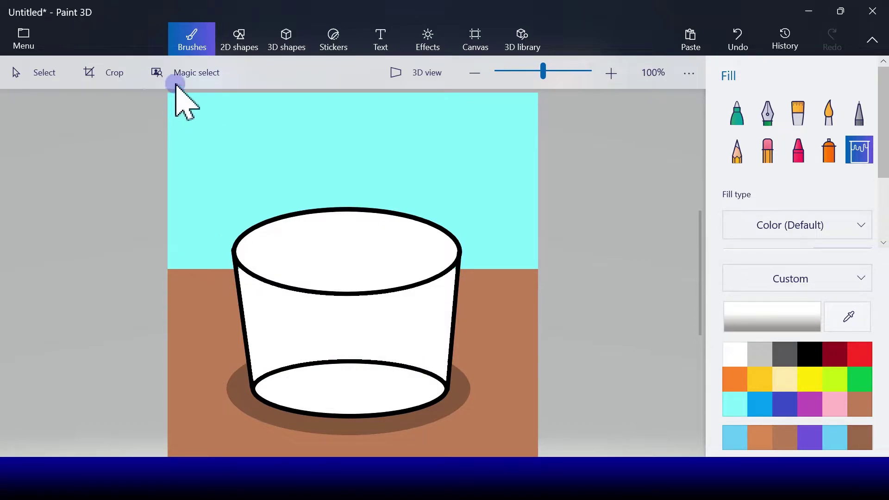
Step: Remove the base ellipse's upper arc inside the bowl by cutting its ends with a 17 px white marker and filling it white
{"action": "left_click", "coordinate": [734, 119]}
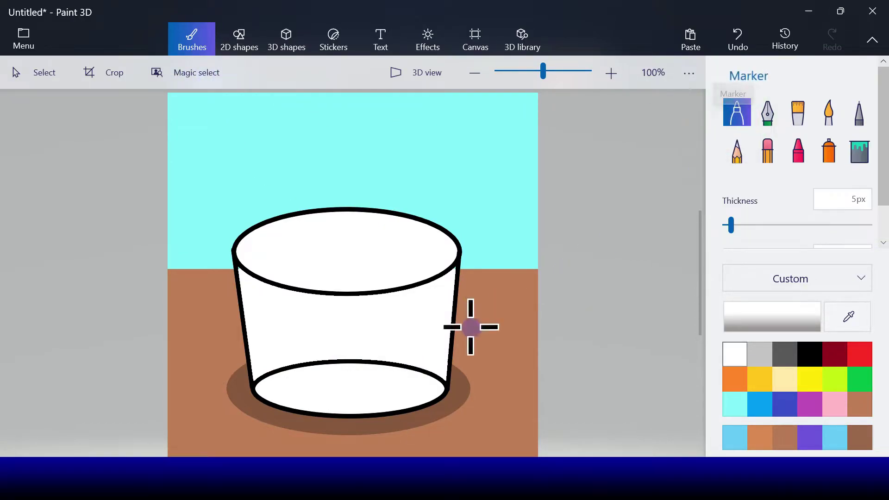
{"action": "left_click", "coordinate": [732, 228]}
{"action": "mouse_move", "coordinate": [734, 232]}
{"action": "left_mouse_down"}
{"action": "mouse_move", "coordinate": [729, 220]}
{"action": "mouse_move", "coordinate": [747, 226]}
{"action": "left_mouse_up"}
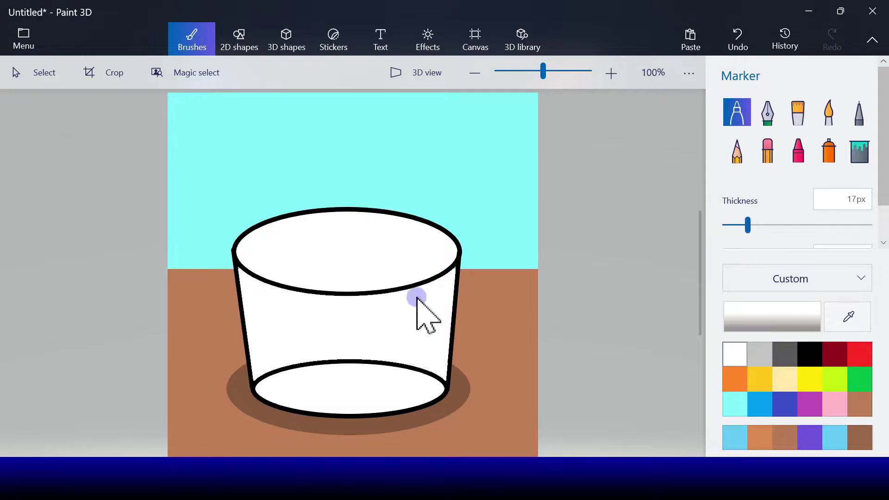
{"action": "left_click", "coordinate": [257, 382]}
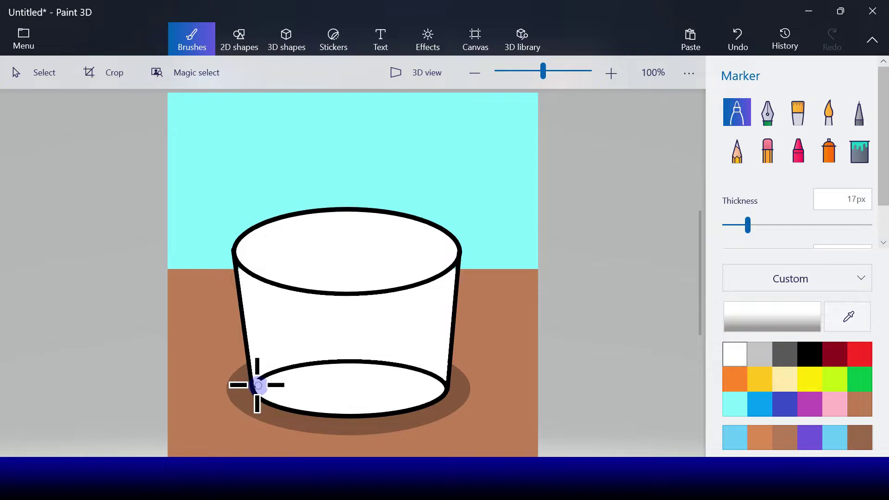
{"action": "mouse_move", "coordinate": [258, 385]}
{"action": "left_mouse_down"}
{"action": "mouse_move", "coordinate": [358, 357]}
{"action": "mouse_move", "coordinate": [395, 357]}
{"action": "mouse_move", "coordinate": [442, 383]}
{"action": "left_mouse_up"}
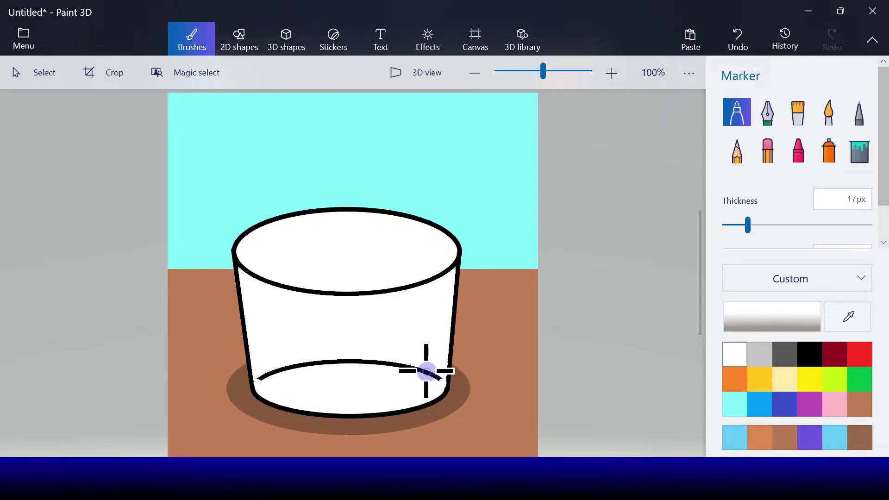
{"action": "left_click", "coordinate": [858, 152]}
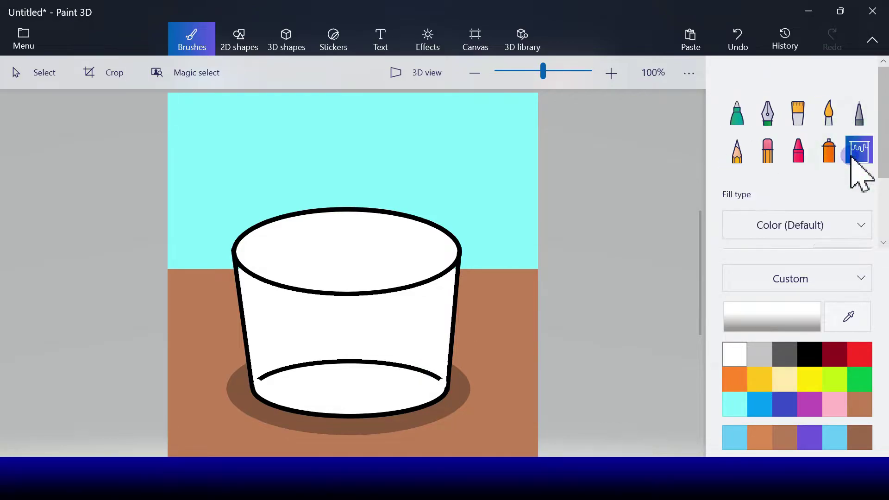
{"action": "left_click", "coordinate": [333, 361]}
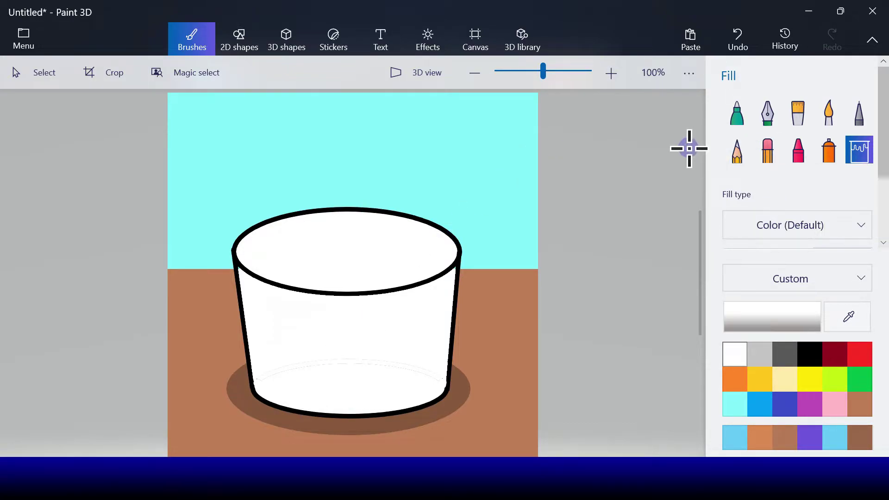
Step: Draw a circle over the middle of the bowl's front rim as the first ice cream scoop
{"action": "left_click", "coordinate": [242, 37]}
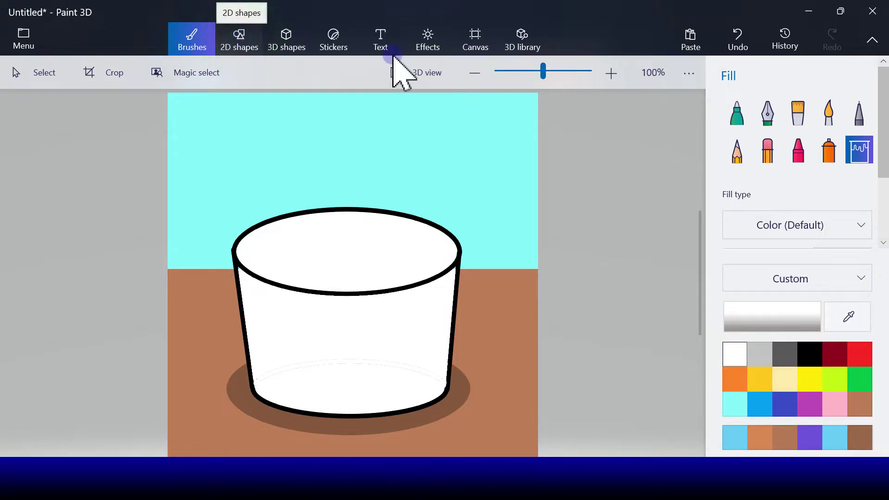
{"action": "left_click", "coordinate": [737, 188]}
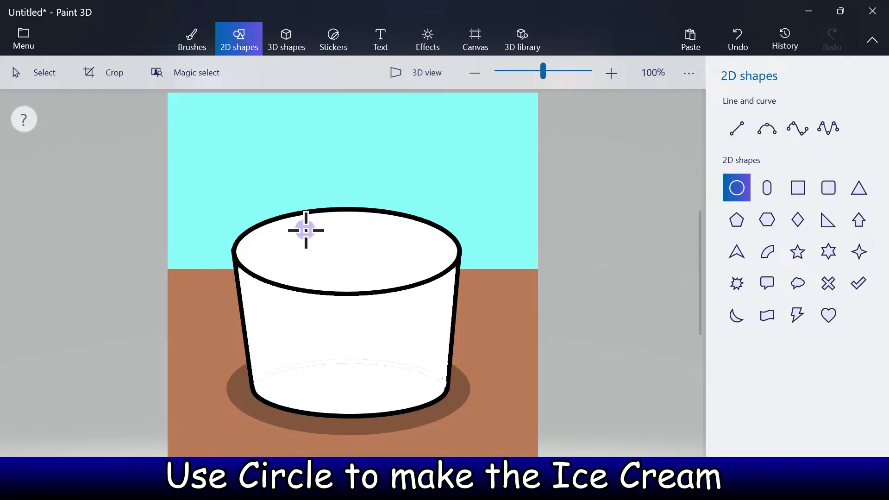
{"action": "left_click_drag", "start_coordinate": [306, 230], "coordinate": [410, 337]}
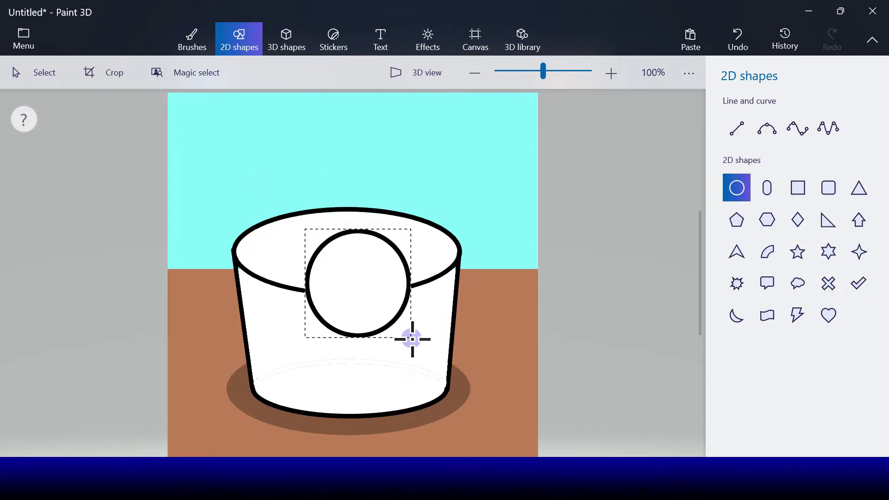
Step: Set the circle's fill to none, enlarge it slightly and centre it horizontally on the bowl
{"action": "left_click", "coordinate": [741, 141]}
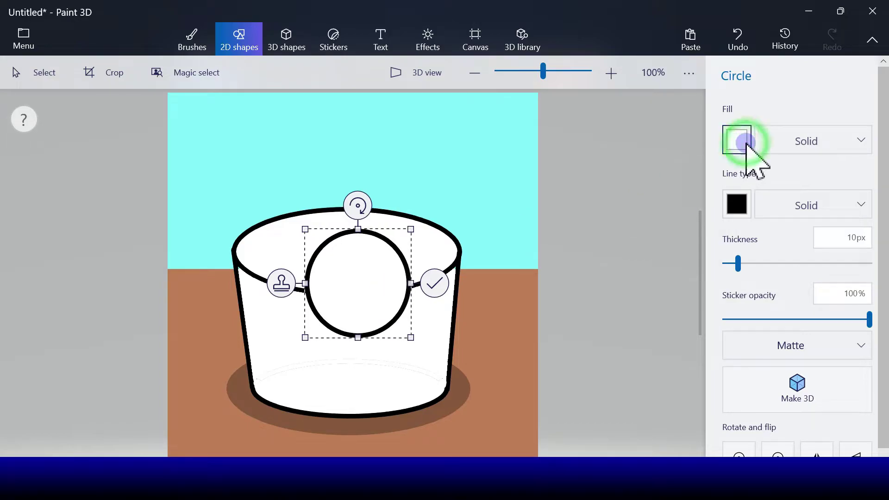
{"action": "left_click", "coordinate": [800, 149]}
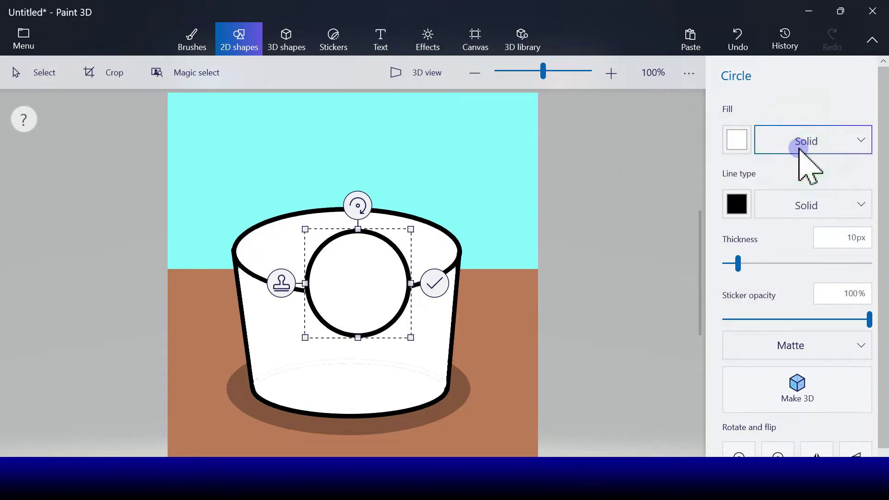
{"action": "left_click", "coordinate": [803, 147]}
{"action": "left_click", "coordinate": [802, 148]}
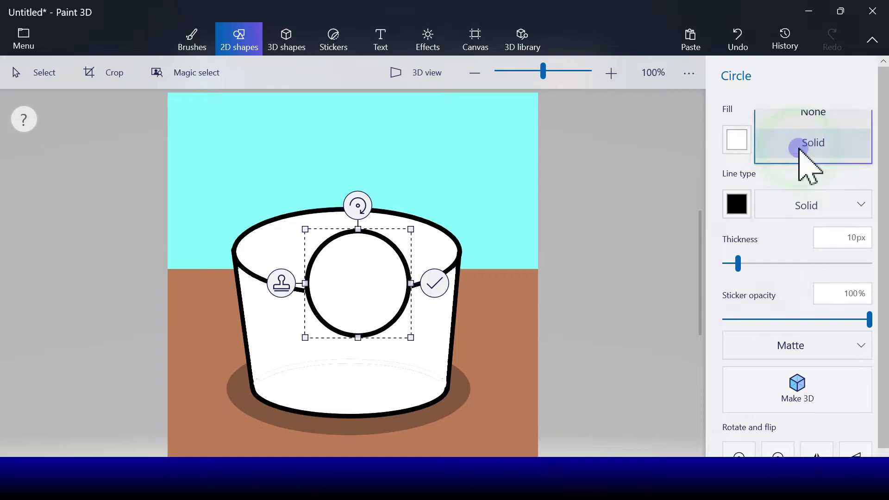
{"action": "left_click", "coordinate": [800, 117]}
{"action": "left_click_drag", "start_coordinate": [361, 268], "coordinate": [346, 267]}
{"action": "left_click_drag", "start_coordinate": [293, 334], "coordinate": [277, 348]}
{"action": "left_click_drag", "start_coordinate": [322, 330], "coordinate": [333, 321]}
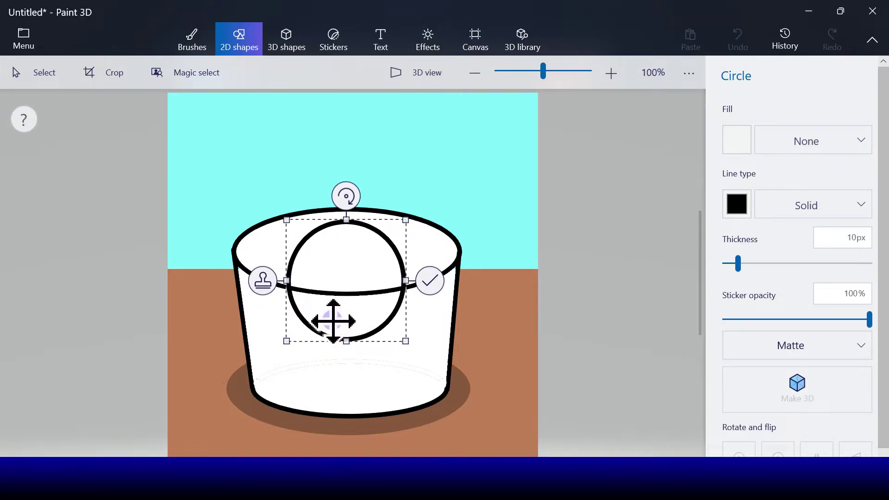
Step: Stamp three copies of the circle and place them over the rim's left side, its right side and centred above both
{"action": "left_click", "coordinate": [265, 283]}
{"action": "left_click_drag", "start_coordinate": [351, 288], "coordinate": [294, 245]}
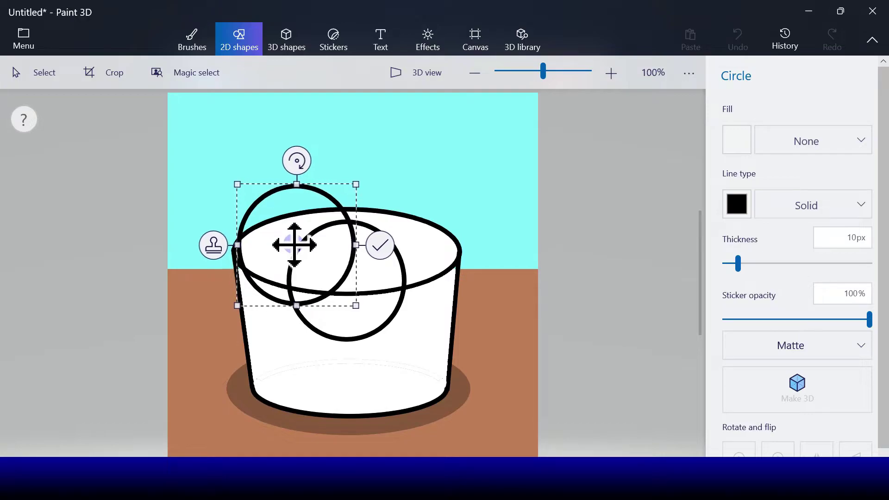
{"action": "left_click_drag", "start_coordinate": [295, 245], "coordinate": [293, 244]}
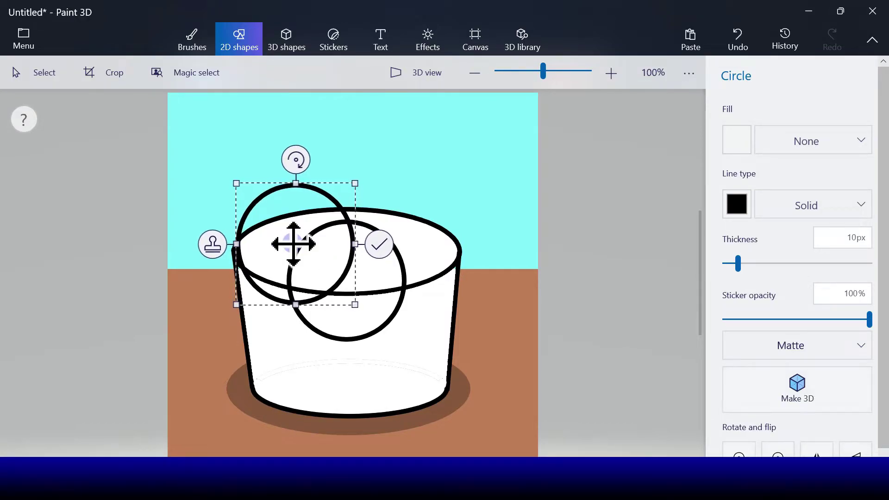
{"action": "left_click", "coordinate": [213, 245]}
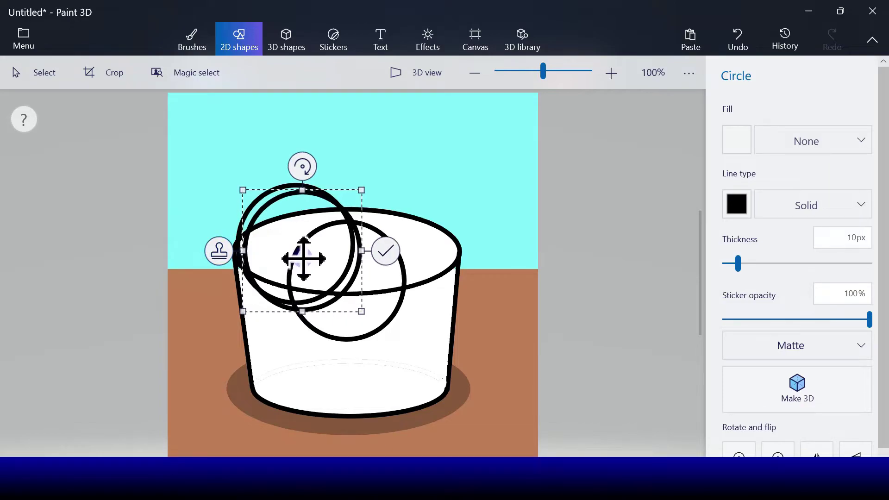
{"action": "left_click_drag", "start_coordinate": [303, 259], "coordinate": [401, 252]}
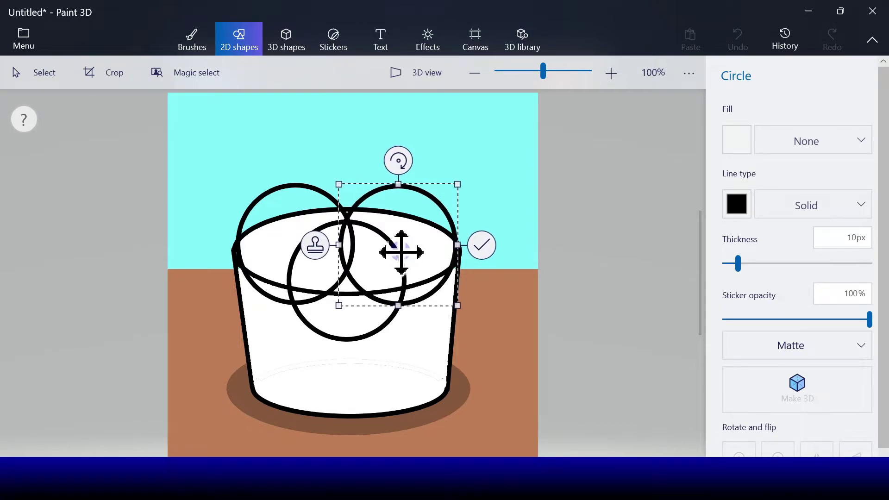
{"action": "left_click", "coordinate": [311, 252]}
{"action": "left_click_drag", "start_coordinate": [423, 261], "coordinate": [369, 198]}
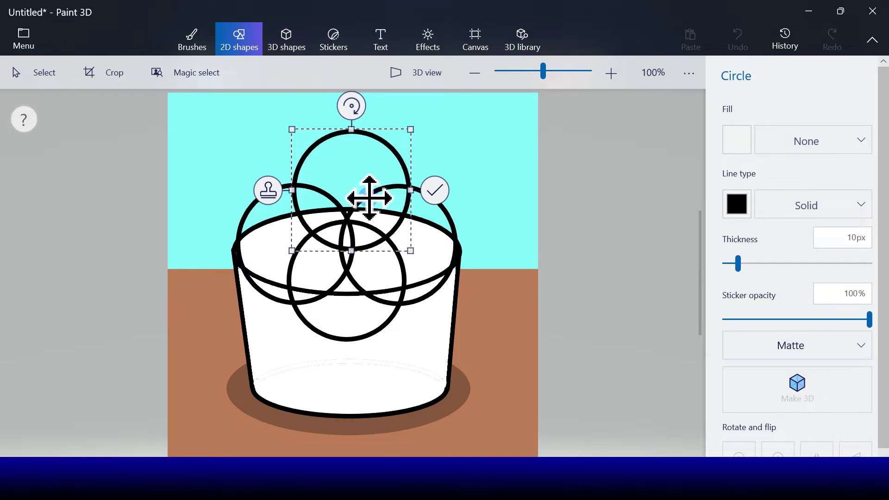
{"action": "left_click_drag", "start_coordinate": [369, 198], "coordinate": [354, 190]}
{"action": "left_click", "coordinate": [427, 189]}
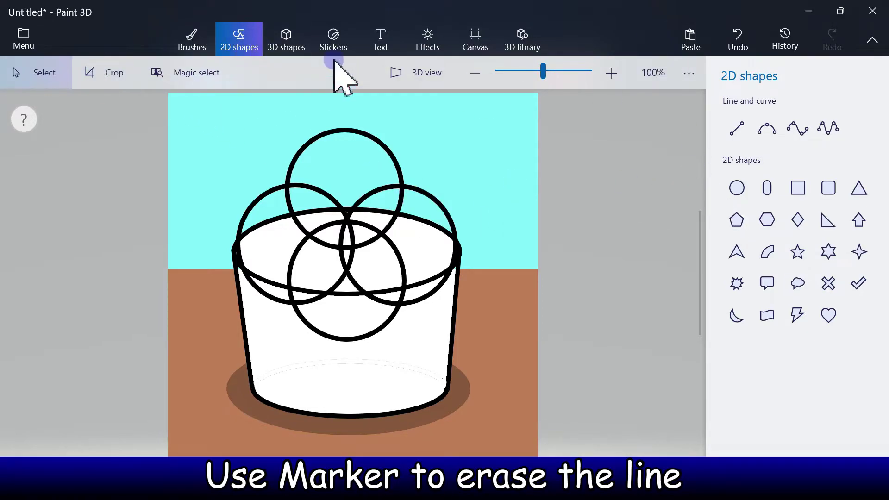
Step: Cut the outlines with a 30 px white marker where the top circle enters the side circles and beside the back rim's middle
{"action": "left_click", "coordinate": [199, 40]}
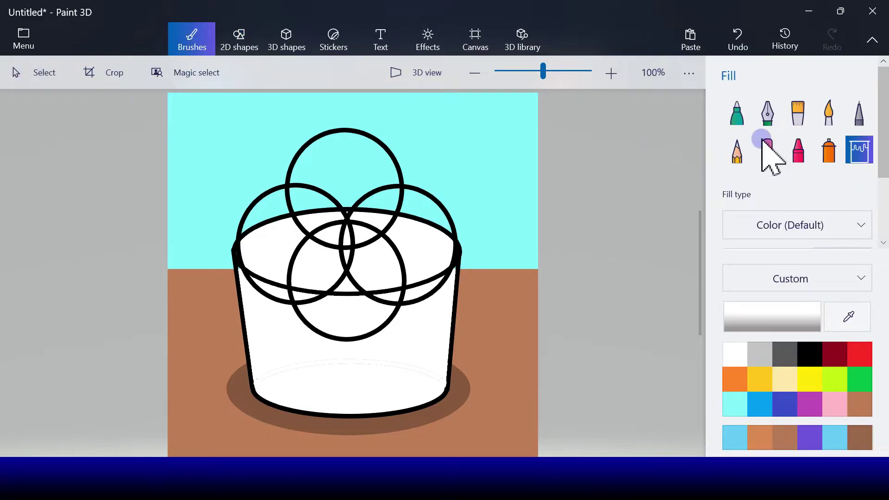
{"action": "left_click", "coordinate": [737, 121]}
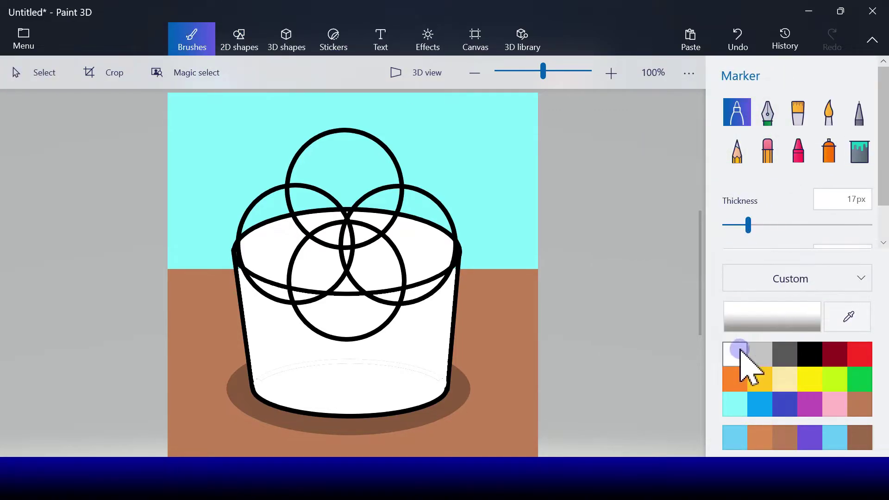
{"action": "left_click_drag", "start_coordinate": [747, 228], "coordinate": [762, 231]}
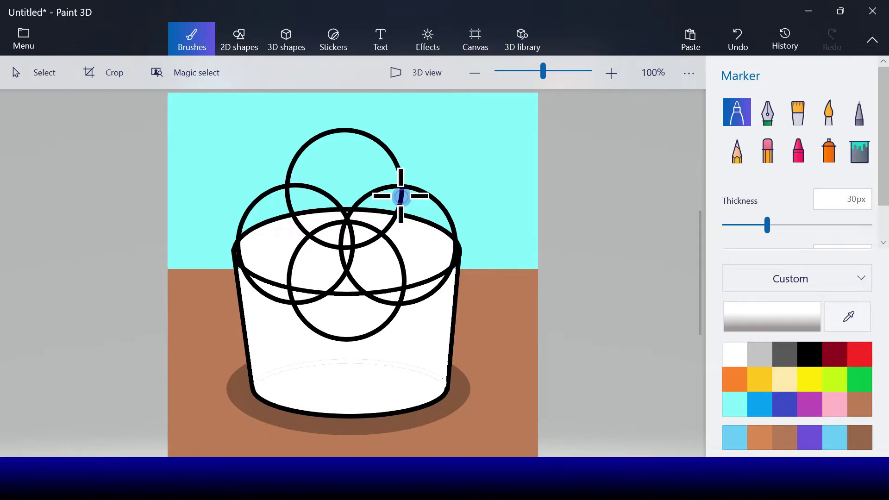
{"action": "left_click_drag", "start_coordinate": [401, 195], "coordinate": [402, 215]}
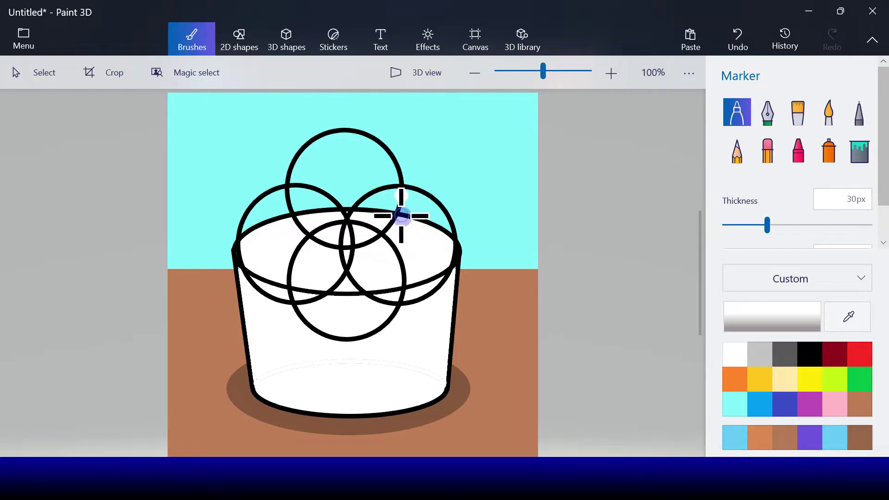
{"action": "left_click", "coordinate": [287, 195]}
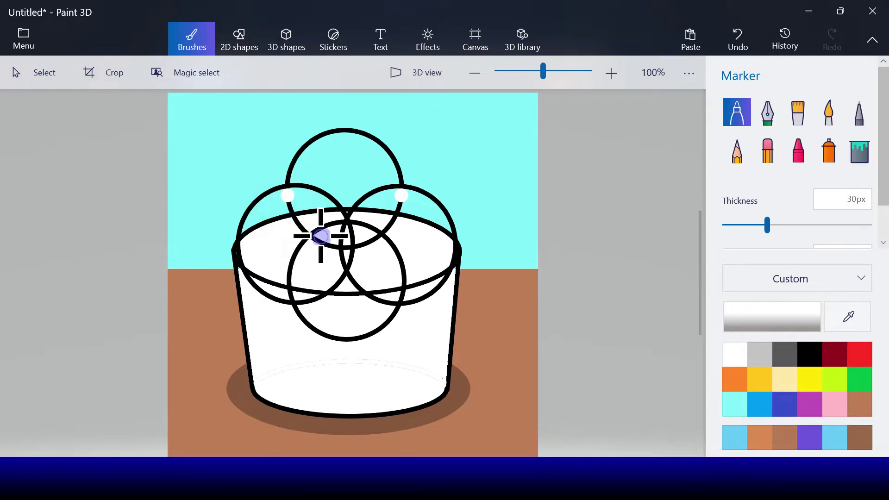
{"action": "left_click", "coordinate": [332, 213]}
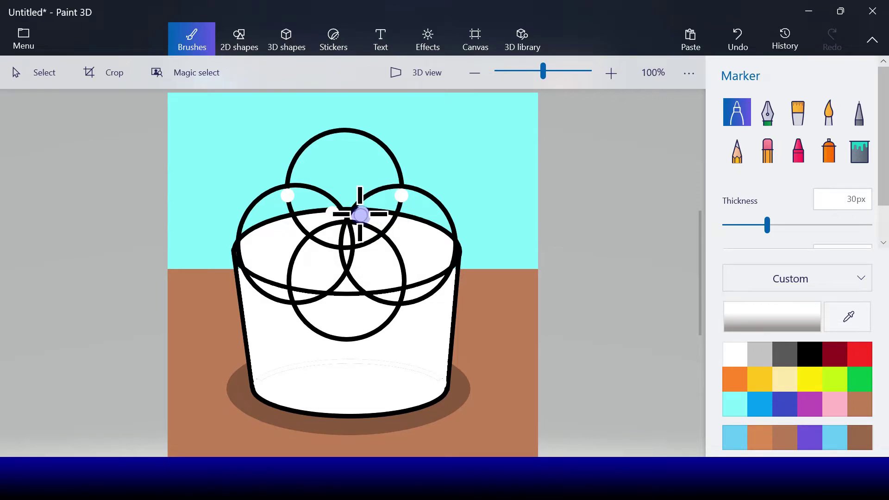
{"action": "left_click", "coordinate": [360, 214]}
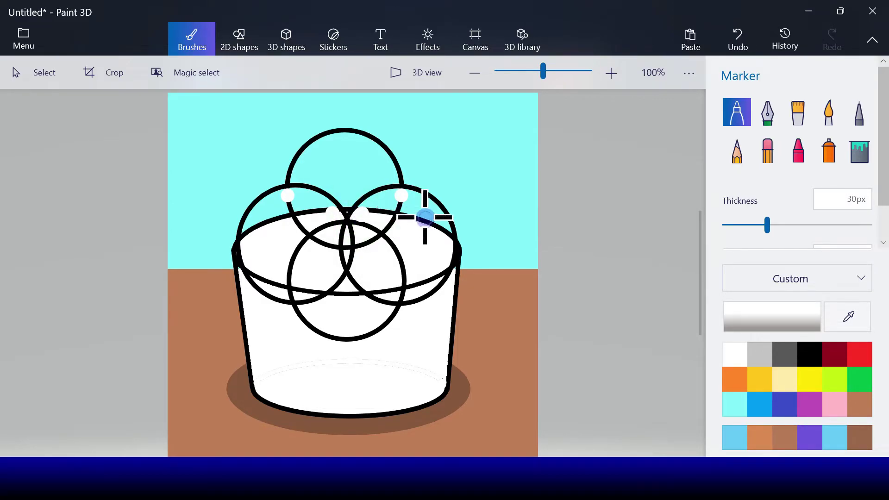
Step: Paint white over parts of the back rim and the top circle's lower arc where they cross the side circles
{"action": "left_click", "coordinate": [445, 237]}
{"action": "left_click", "coordinate": [396, 218]}
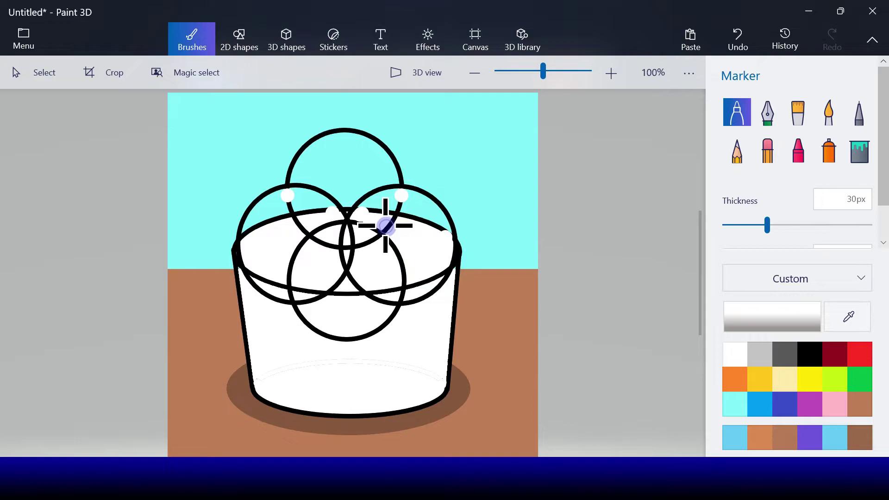
{"action": "left_click", "coordinate": [303, 227]}
{"action": "left_click", "coordinate": [248, 235]}
{"action": "left_click", "coordinate": [317, 243]}
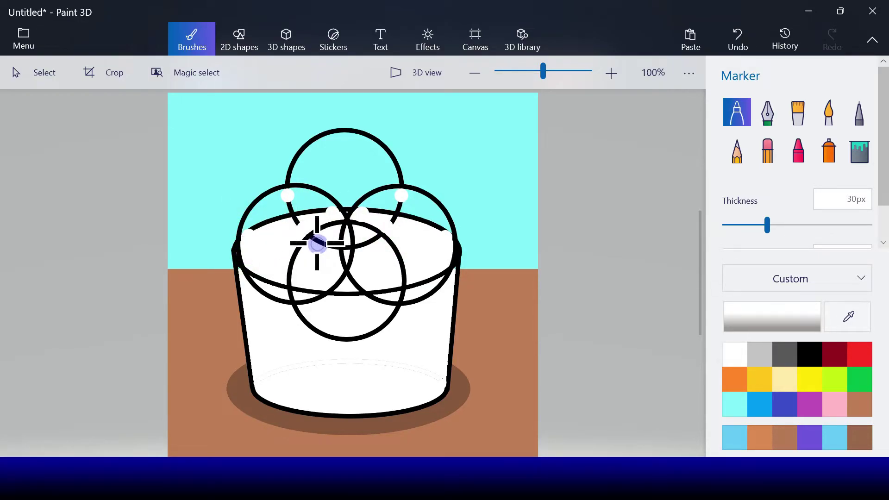
{"action": "left_click", "coordinate": [313, 242]}
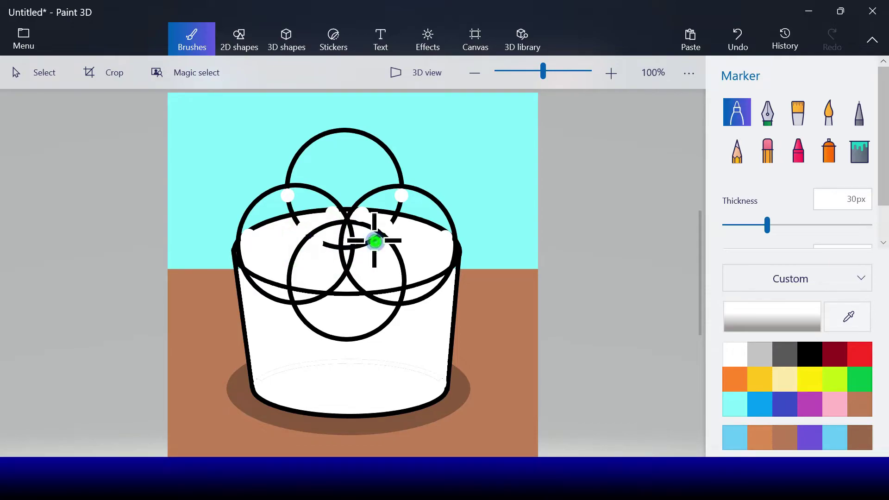
Step: Paint out the remaining hidden outlines inside the scoops and the circle arcs below the bowl's front rim in white
{"action": "left_click", "coordinate": [347, 230]}
{"action": "mouse_move", "coordinate": [349, 231]}
{"action": "left_mouse_down"}
{"action": "mouse_move", "coordinate": [347, 264]}
{"action": "mouse_move", "coordinate": [326, 283]}
{"action": "mouse_move", "coordinate": [365, 276]}
{"action": "mouse_move", "coordinate": [360, 284]}
{"action": "mouse_move", "coordinate": [328, 239]}
{"action": "mouse_move", "coordinate": [338, 280]}
{"action": "mouse_move", "coordinate": [350, 282]}
{"action": "mouse_move", "coordinate": [375, 244]}
{"action": "left_mouse_up"}
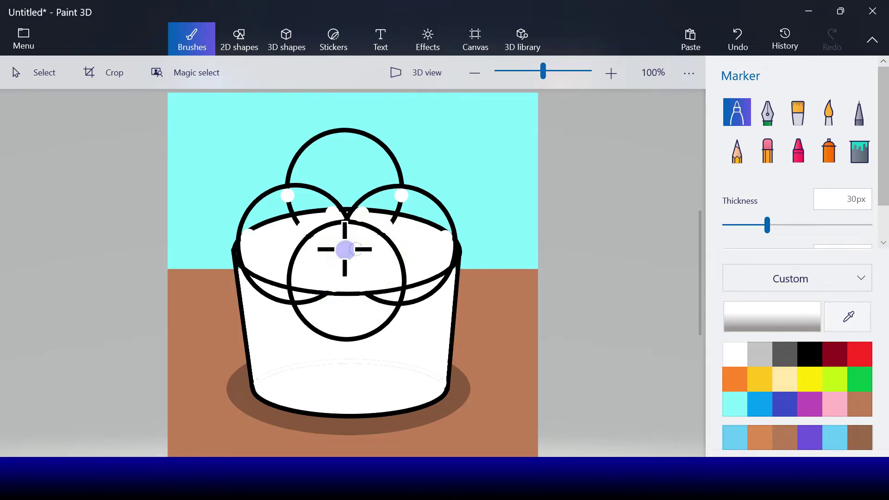
{"action": "mouse_move", "coordinate": [289, 204]}
{"action": "left_mouse_down"}
{"action": "mouse_move", "coordinate": [374, 218]}
{"action": "mouse_move", "coordinate": [370, 210]}
{"action": "mouse_move", "coordinate": [406, 198]}
{"action": "mouse_move", "coordinate": [456, 245]}
{"action": "left_mouse_up"}
{"action": "mouse_move", "coordinate": [289, 297]}
{"action": "left_mouse_down"}
{"action": "mouse_move", "coordinate": [318, 319]}
{"action": "mouse_move", "coordinate": [249, 285]}
{"action": "mouse_move", "coordinate": [316, 302]}
{"action": "mouse_move", "coordinate": [399, 305]}
{"action": "mouse_move", "coordinate": [419, 295]}
{"action": "mouse_move", "coordinate": [404, 296]}
{"action": "mouse_move", "coordinate": [390, 316]}
{"action": "mouse_move", "coordinate": [290, 318]}
{"action": "mouse_move", "coordinate": [384, 338]}
{"action": "left_mouse_up"}
Step: With the marker thickness at 14 px, clean up stray black bits at both rim ends and in the gap between the scoops
{"action": "left_click_drag", "start_coordinate": [766, 225], "coordinate": [744, 225]}
{"action": "mouse_move", "coordinate": [452, 271]}
{"action": "left_mouse_down"}
{"action": "mouse_move", "coordinate": [435, 291]}
{"action": "mouse_move", "coordinate": [447, 277]}
{"action": "left_mouse_up"}
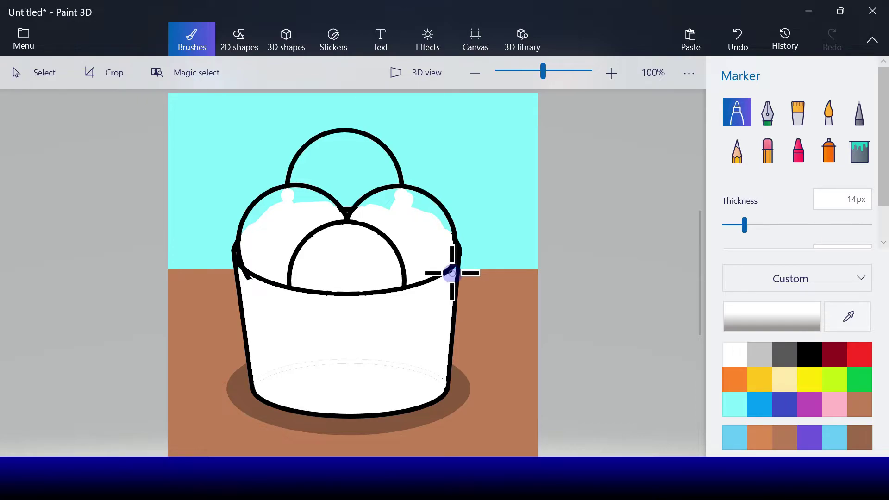
{"action": "left_click_drag", "start_coordinate": [452, 273], "coordinate": [450, 275]}
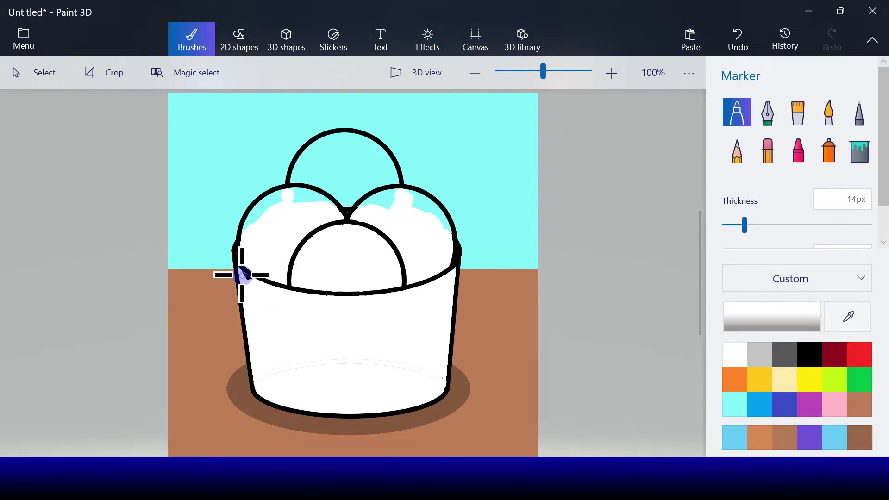
{"action": "left_click_drag", "start_coordinate": [241, 274], "coordinate": [246, 276]}
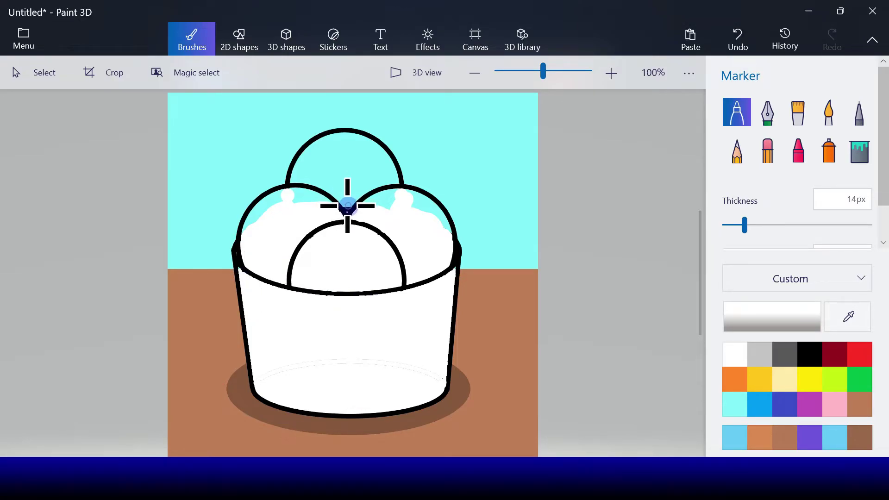
{"action": "left_click_drag", "start_coordinate": [345, 208], "coordinate": [345, 202]}
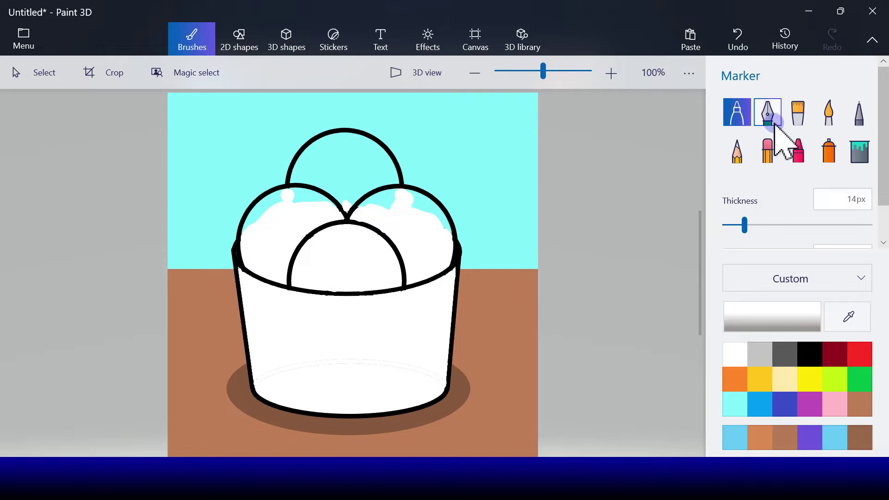
Step: Fill the left scoop with orange, including its leftover turquoise area
{"action": "left_click", "coordinate": [859, 150]}
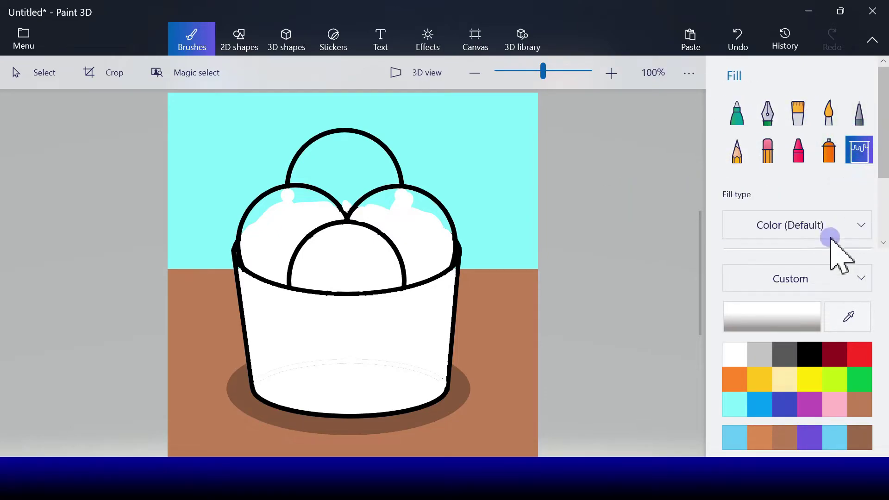
{"action": "left_click", "coordinate": [739, 385]}
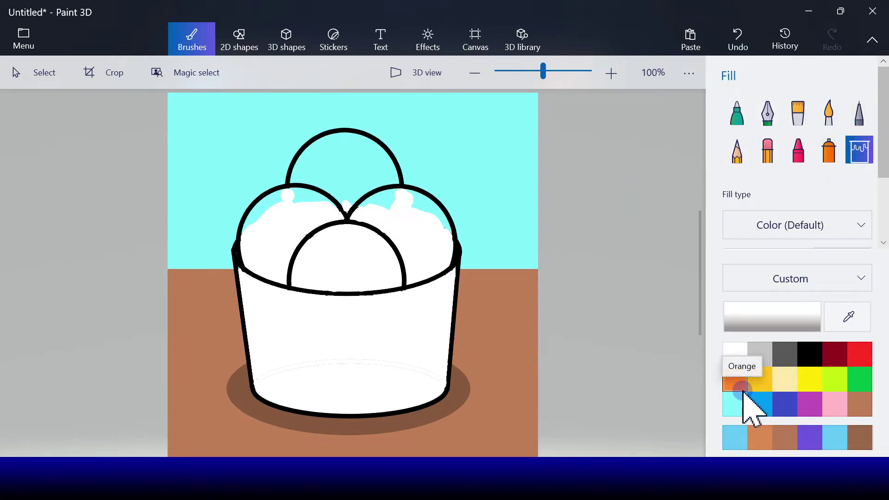
{"action": "left_click", "coordinate": [741, 381]}
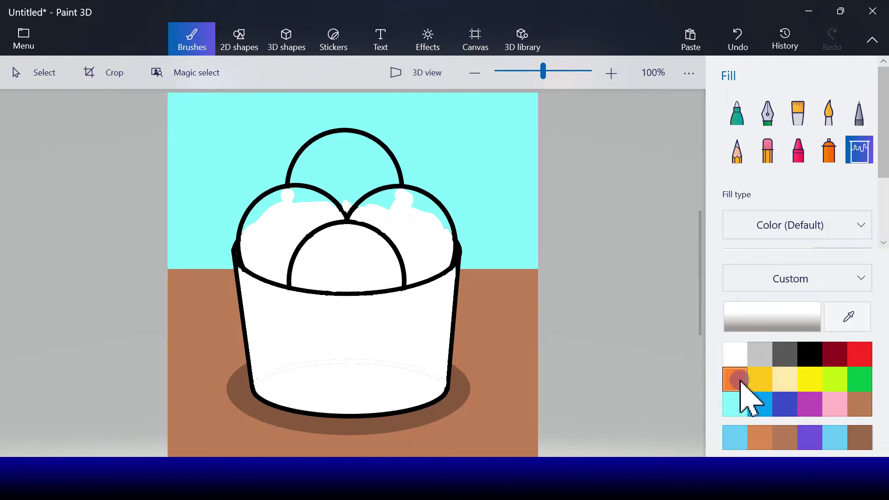
{"action": "left_click", "coordinate": [741, 384]}
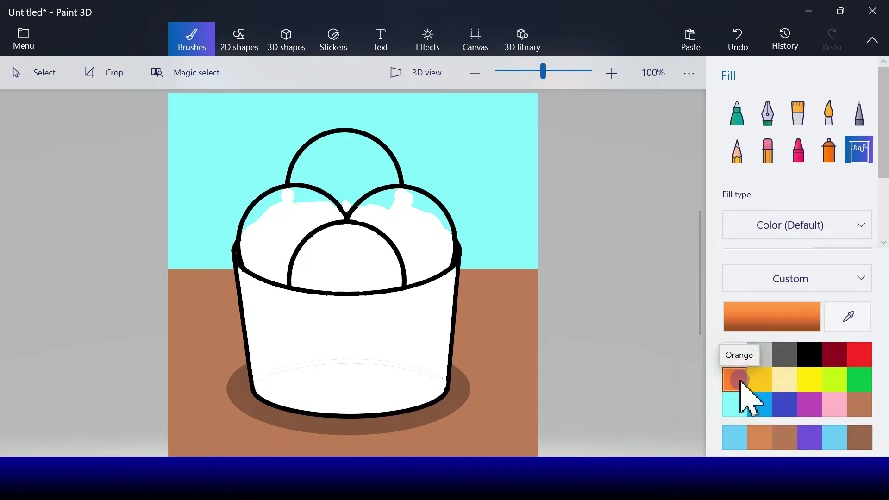
{"action": "left_click", "coordinate": [301, 228]}
{"action": "left_click", "coordinate": [277, 201]}
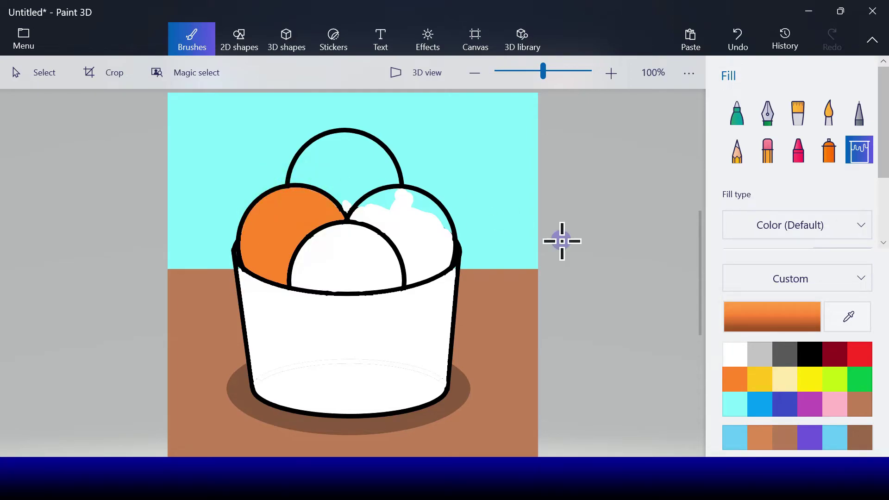
Step: Fill the top scoop with indigo, the front scoop with yellow and the right scoop with lime green
{"action": "left_click", "coordinate": [788, 409]}
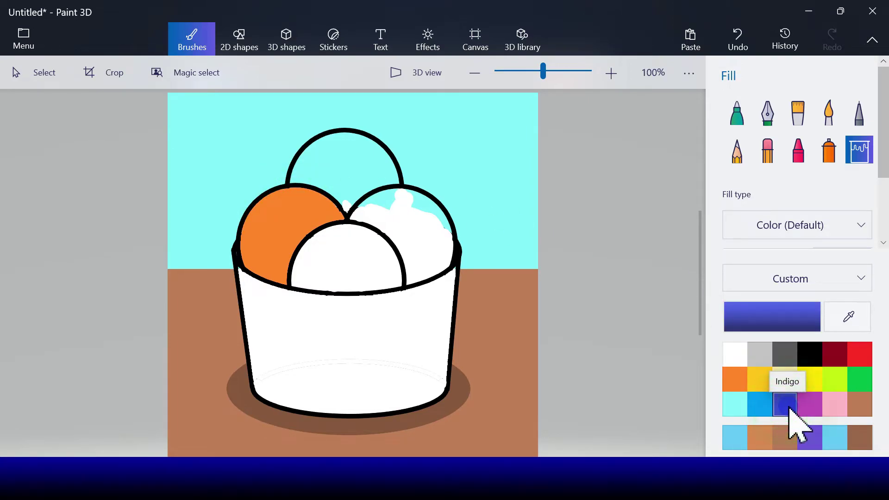
{"action": "left_click", "coordinate": [358, 176]}
{"action": "left_click", "coordinate": [347, 206]}
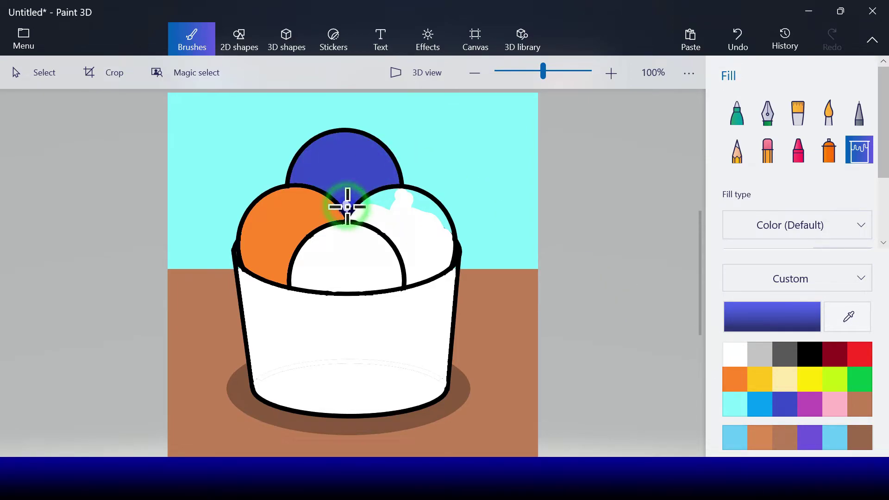
{"action": "left_click", "coordinate": [817, 384]}
{"action": "left_click", "coordinate": [359, 279]}
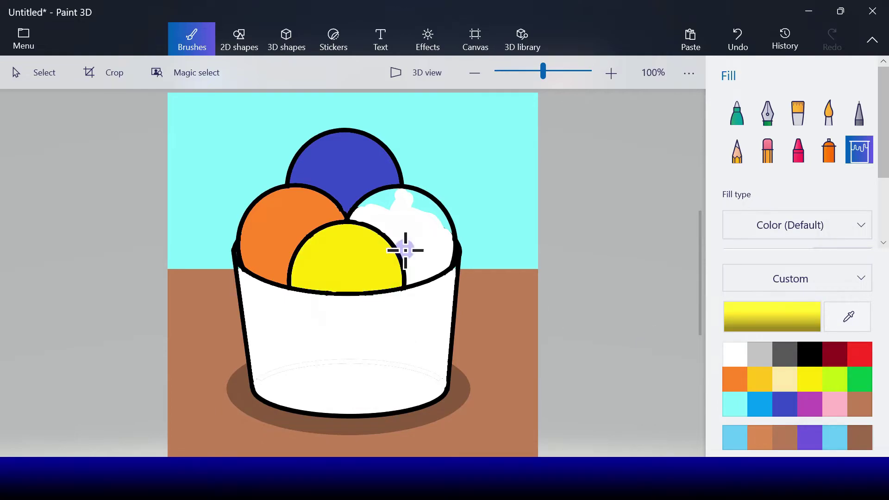
{"action": "left_click", "coordinate": [840, 379]}
{"action": "left_click", "coordinate": [419, 241]}
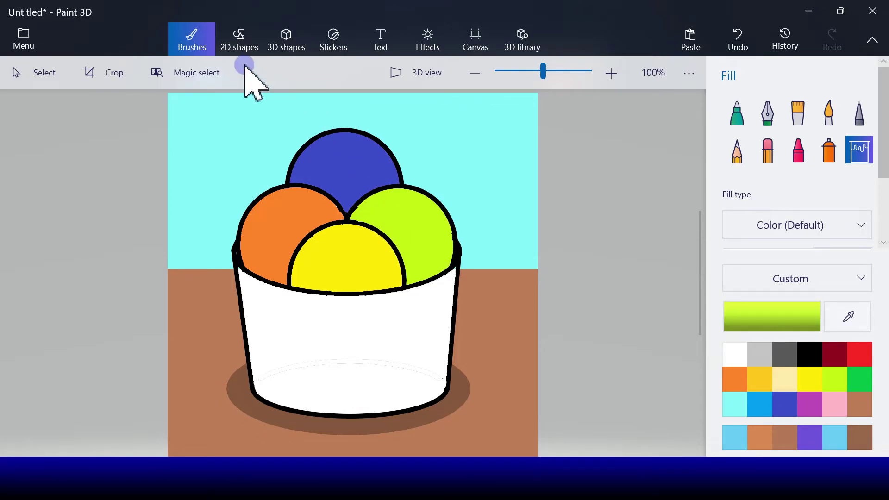
Step: Draw a slanted 10 px black line rising from the green scoop and stamp a parallel copy beside it as the spoon handle
{"action": "left_click", "coordinate": [238, 44]}
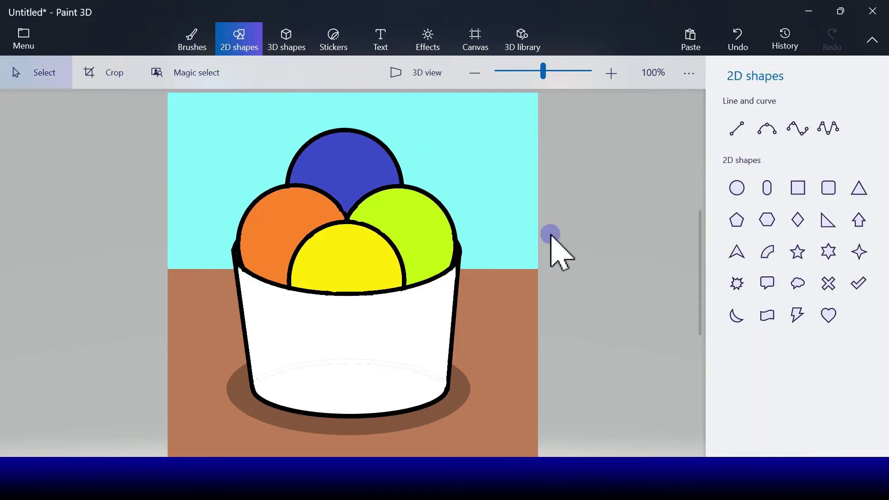
{"action": "left_click", "coordinate": [735, 129]}
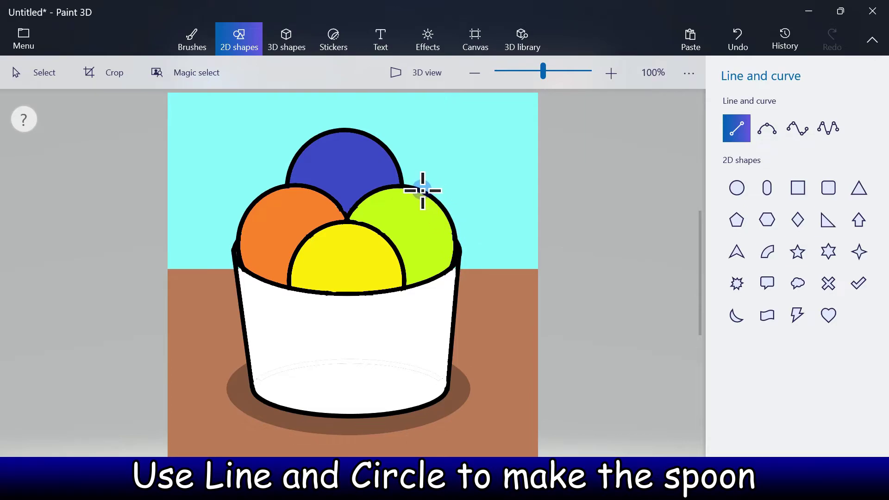
{"action": "left_click_drag", "start_coordinate": [419, 192], "coordinate": [458, 118]}
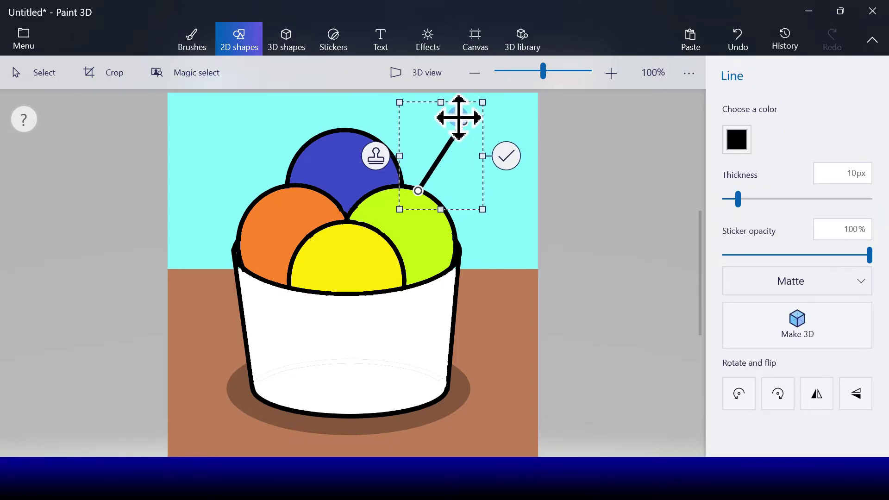
{"action": "left_click", "coordinate": [376, 157]}
{"action": "left_click_drag", "start_coordinate": [463, 170], "coordinate": [472, 169]}
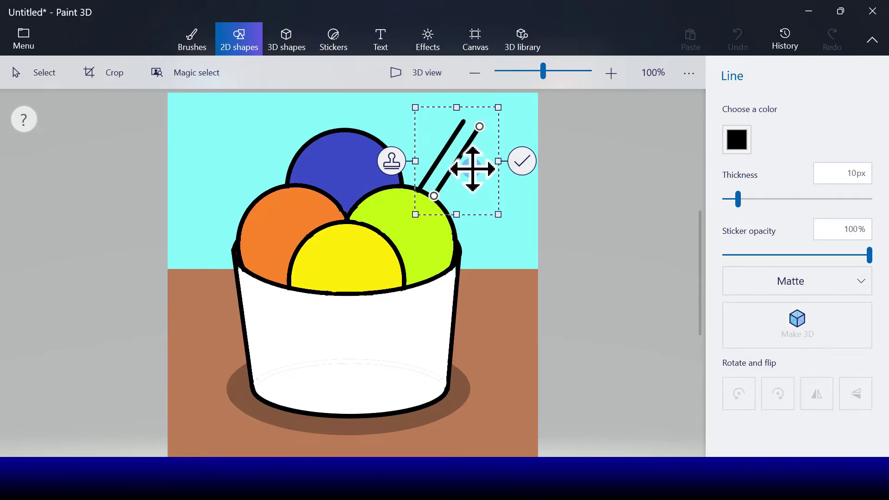
{"action": "left_click", "coordinate": [521, 162]}
Step: Draw a small unfilled circle with a 10 px black outline at the upper end of the spoon handle
{"action": "left_click", "coordinate": [737, 185]}
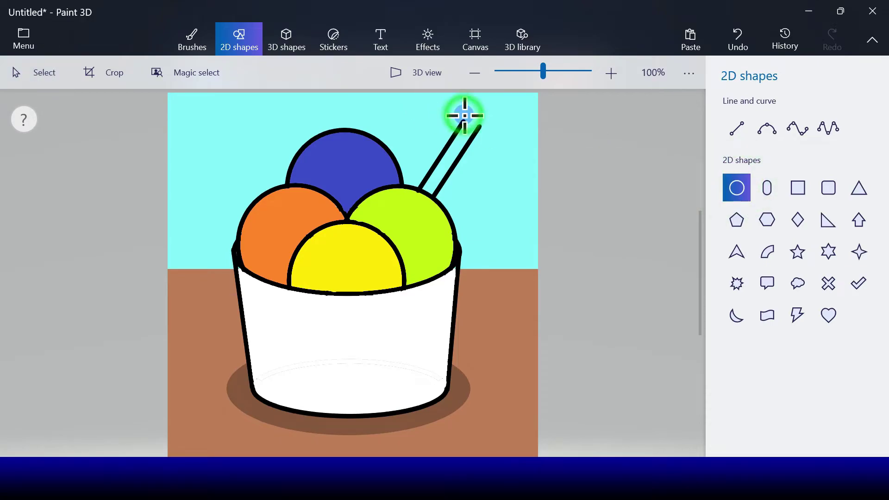
{"action": "left_click_drag", "start_coordinate": [463, 114], "coordinate": [481, 130]}
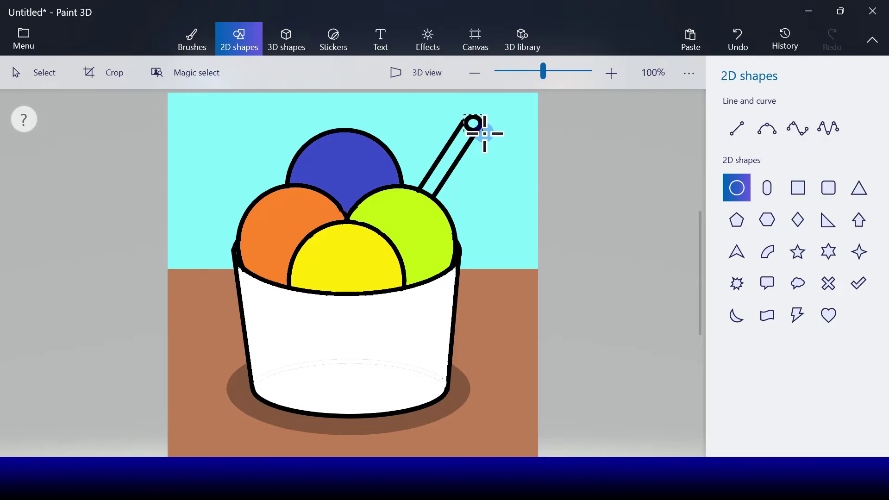
{"action": "left_click_drag", "start_coordinate": [485, 134], "coordinate": [485, 132]}
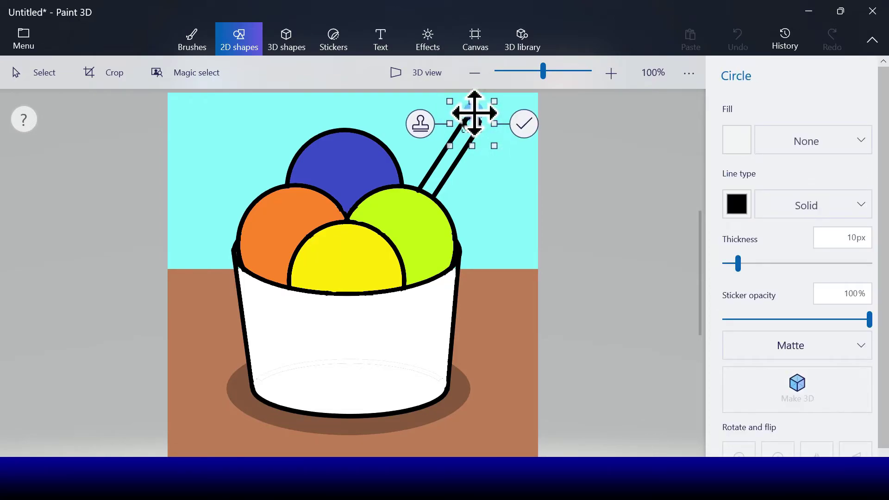
{"action": "key", "text": "Return"}
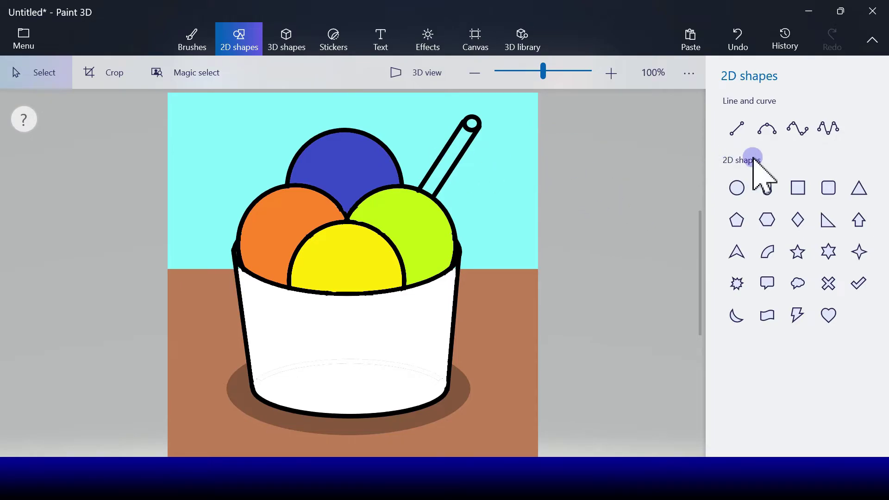
Step: Draw a 10 px black three-point curve from the bowl's left front rim to its lower right corner, bowed toward the lower left
{"action": "left_click", "coordinate": [769, 136]}
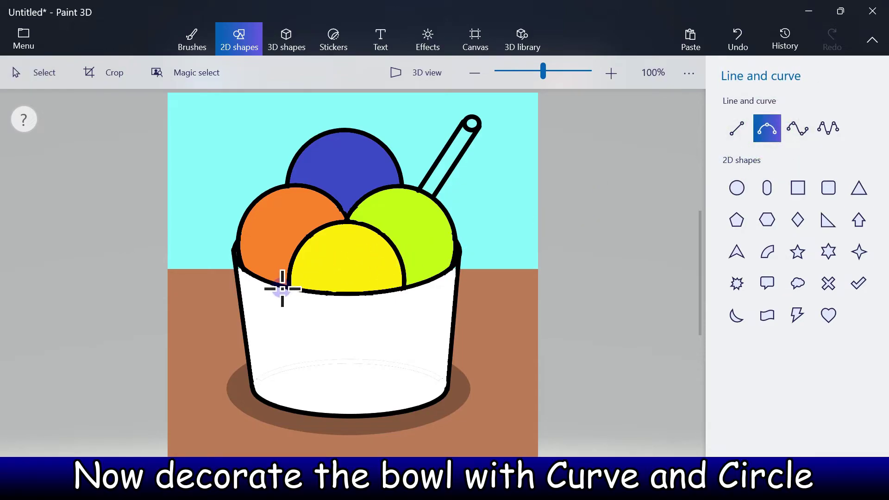
{"action": "left_click_drag", "start_coordinate": [280, 288], "coordinate": [444, 389]}
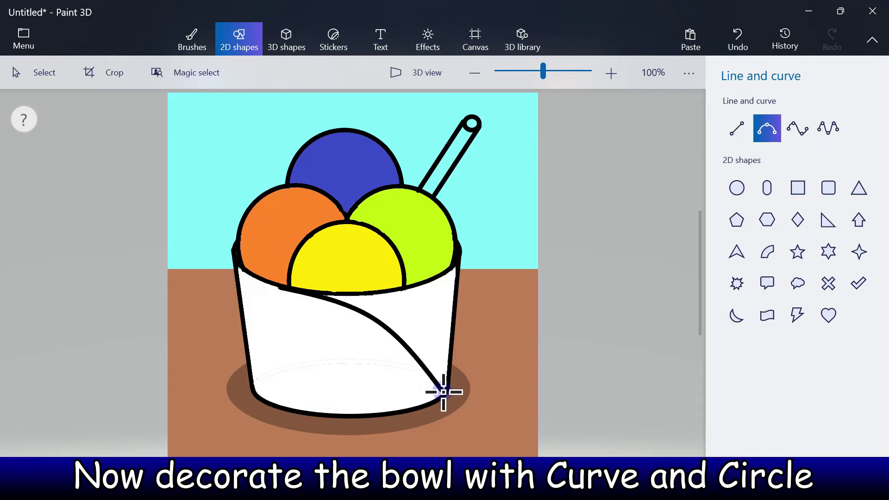
{"action": "left_click_drag", "start_coordinate": [375, 317], "coordinate": [336, 345]}
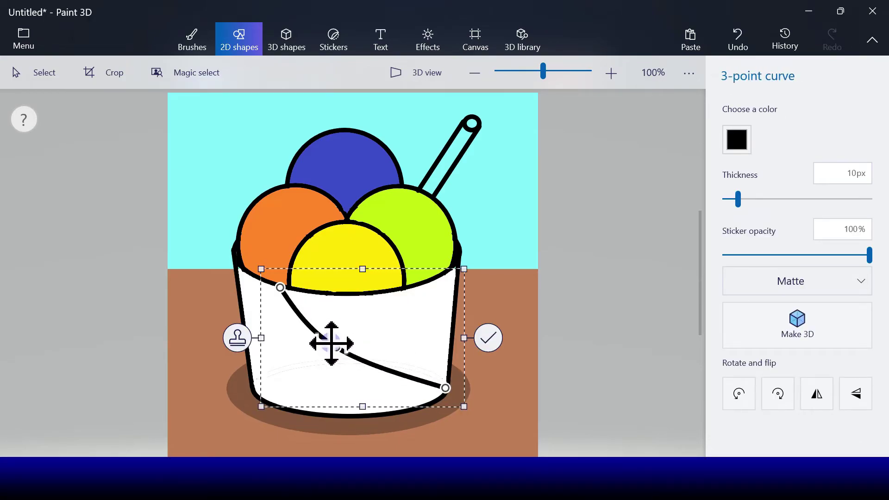
{"action": "left_click", "coordinate": [483, 340]}
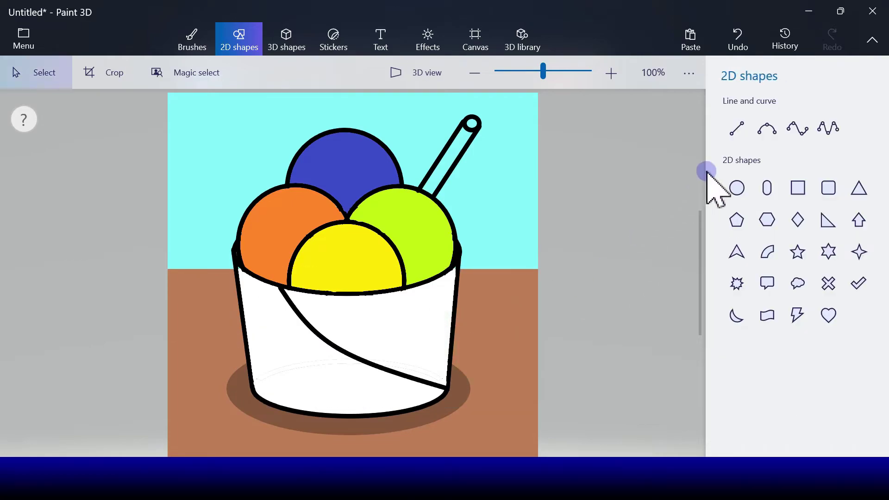
Step: Draw a second curve below the first, roughly parallel to it, to form a diagonal band across the bowl
{"action": "left_click", "coordinate": [767, 131]}
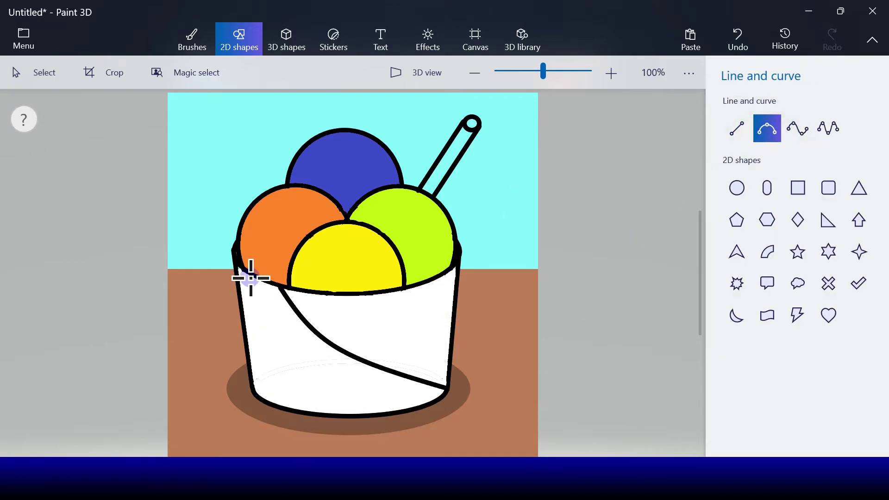
{"action": "left_click_drag", "start_coordinate": [255, 279], "coordinate": [264, 292]}
{"action": "left_click_drag", "start_coordinate": [355, 386], "coordinate": [427, 397]}
{"action": "left_click_drag", "start_coordinate": [317, 344], "coordinate": [303, 350]}
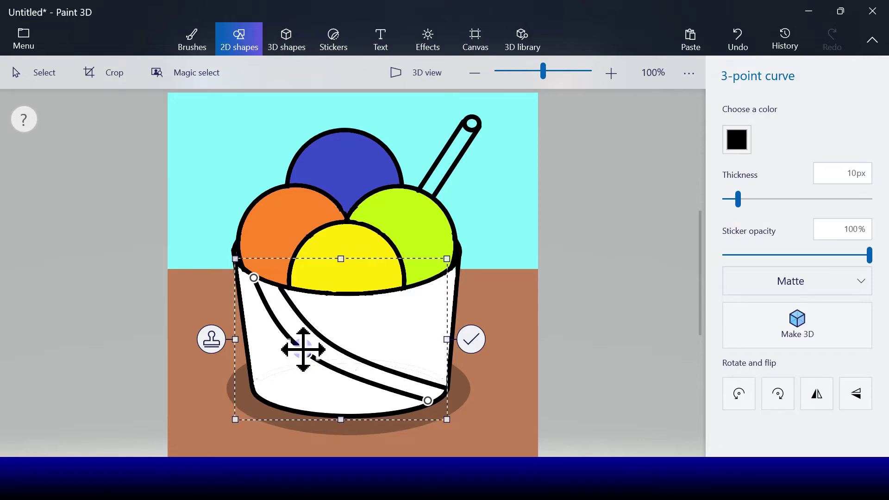
{"action": "left_click", "coordinate": [473, 344]}
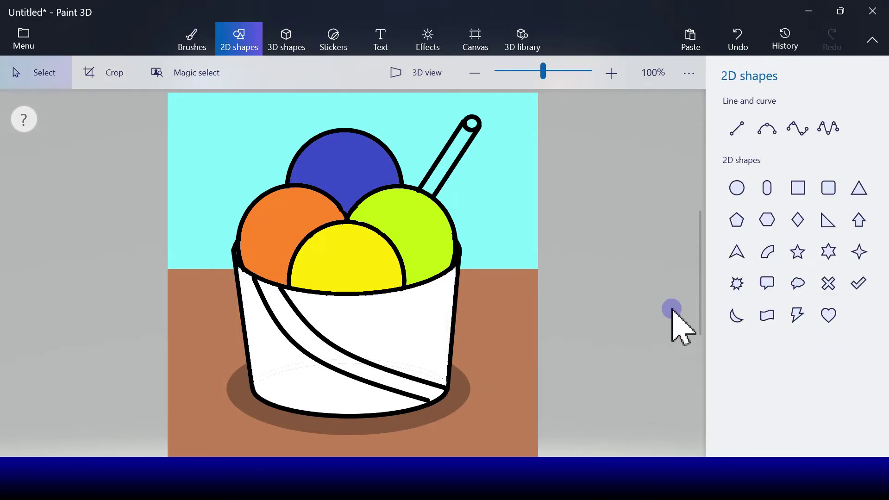
Step: Draw two unfilled circles side by side above the band on the bowl and place a smaller stamped circle inside each
{"action": "left_click", "coordinate": [737, 190]}
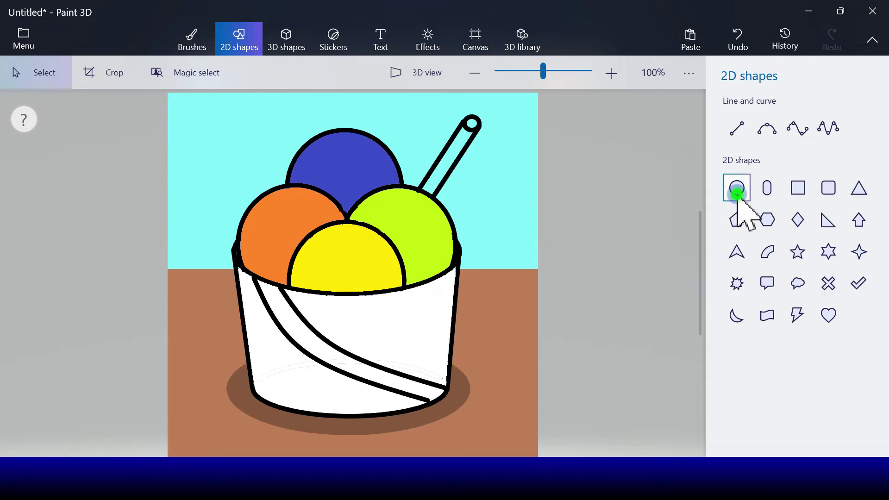
{"action": "mouse_move", "coordinate": [344, 306]}
{"action": "left_mouse_down"}
{"action": "mouse_move", "coordinate": [388, 347]}
{"action": "mouse_move", "coordinate": [373, 331]}
{"action": "mouse_move", "coordinate": [423, 317]}
{"action": "mouse_move", "coordinate": [440, 294]}
{"action": "left_mouse_up"}
{"action": "left_click", "coordinate": [366, 316]}
{"action": "mouse_move", "coordinate": [430, 327]}
{"action": "left_mouse_down"}
{"action": "mouse_move", "coordinate": [430, 340]}
{"action": "mouse_move", "coordinate": [422, 327]}
{"action": "left_mouse_up"}
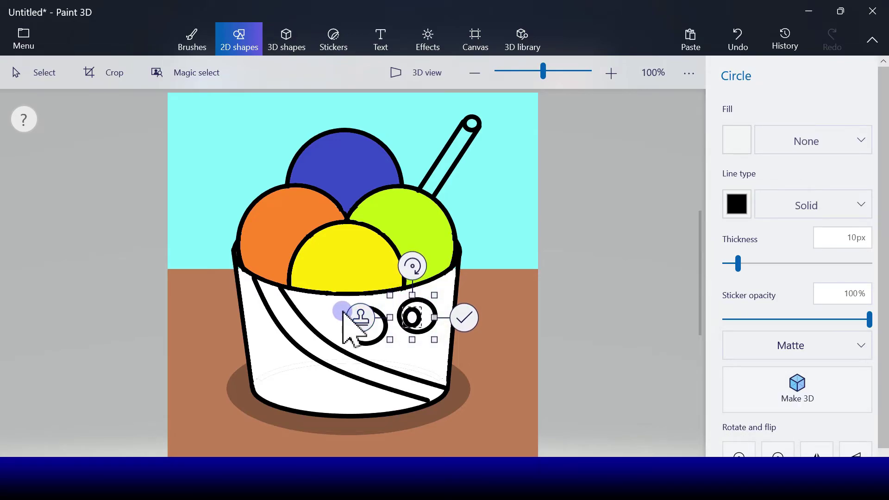
{"action": "left_click", "coordinate": [361, 319]}
{"action": "left_click_drag", "start_coordinate": [410, 308], "coordinate": [365, 328]}
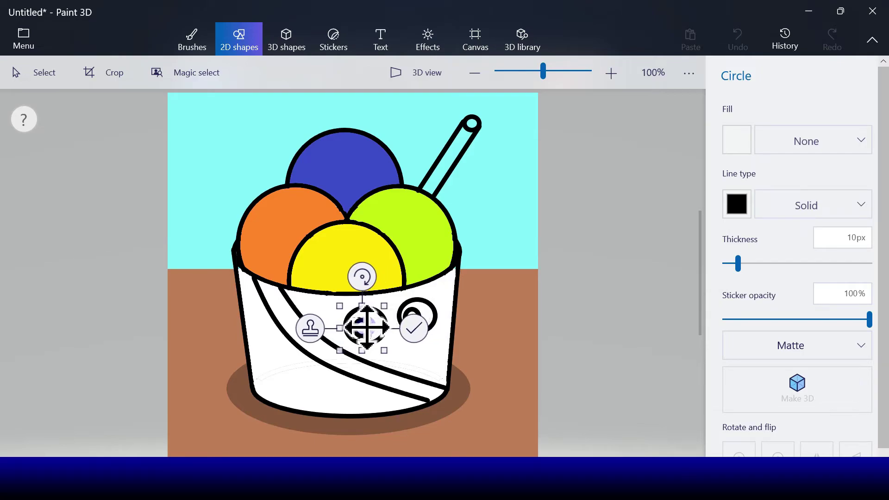
Step: Draw a 10 px black four-point curve below the eyes as a U-shaped smile on the bowl
{"action": "left_click", "coordinate": [412, 327]}
{"action": "left_click", "coordinate": [766, 128]}
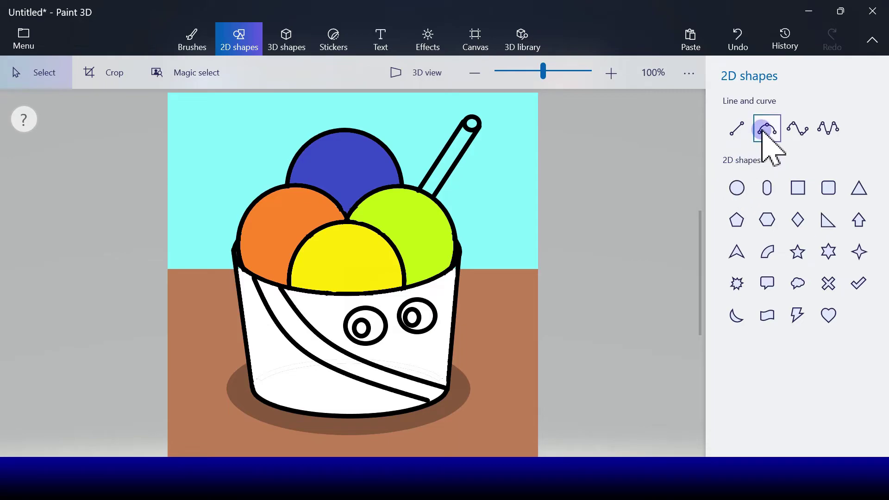
{"action": "left_click", "coordinate": [798, 128]}
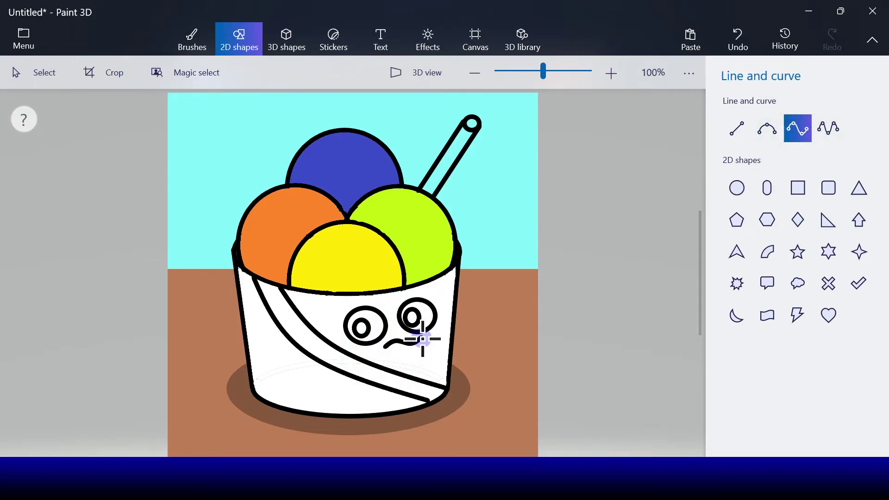
{"action": "left_click_drag", "start_coordinate": [422, 338], "coordinate": [406, 340]}
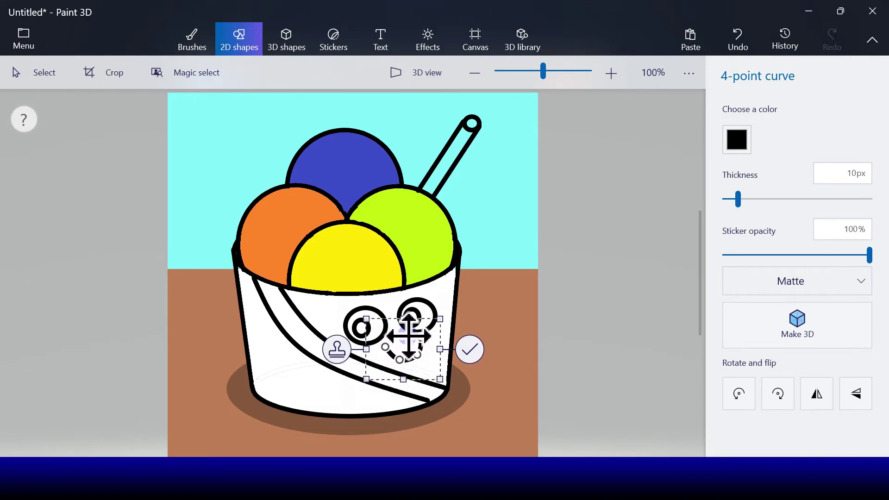
{"action": "left_click_drag", "start_coordinate": [406, 338], "coordinate": [400, 345]}
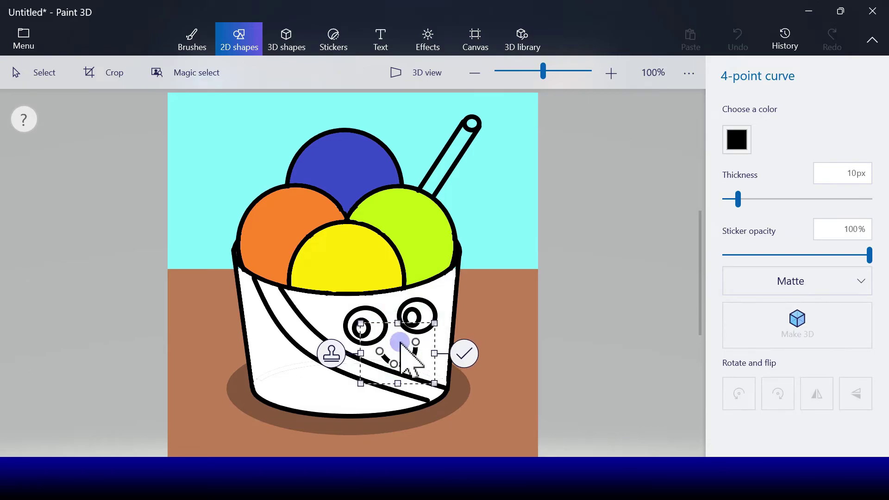
{"action": "left_click", "coordinate": [464, 351]}
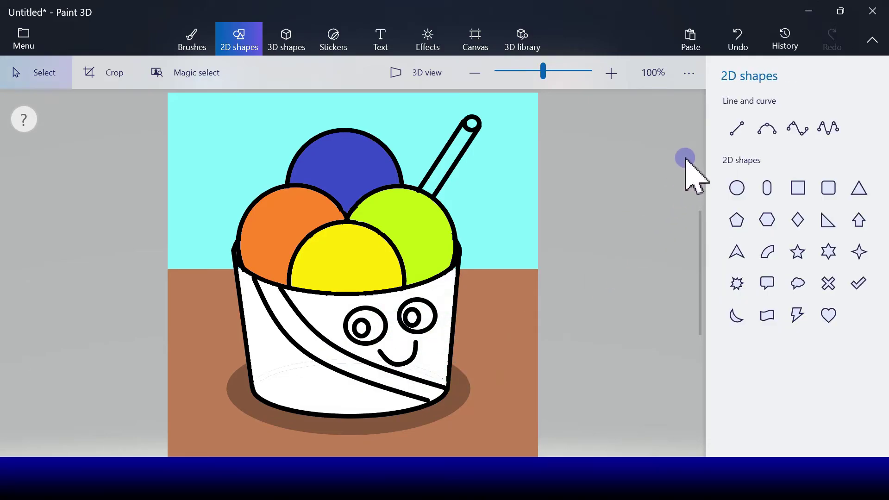
Step: Close the top of the smile with a straight black line between the two ends of the curve
{"action": "left_click", "coordinate": [735, 129]}
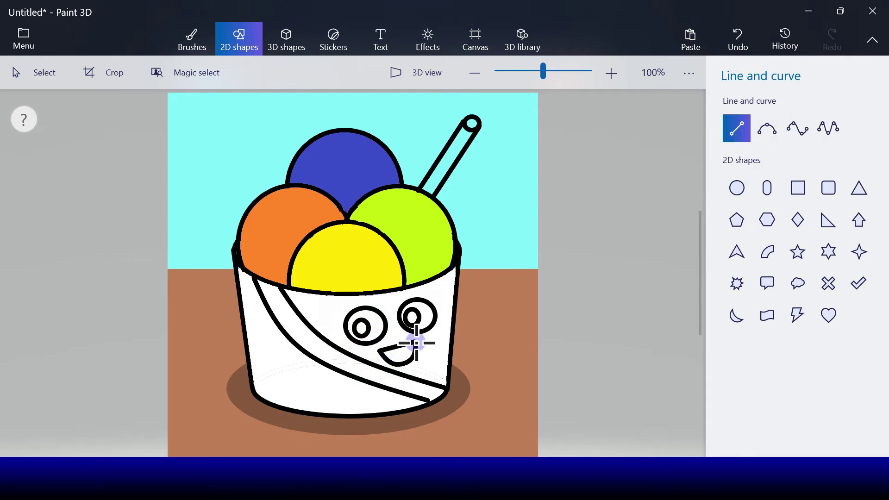
{"action": "left_click_drag", "start_coordinate": [417, 343], "coordinate": [379, 350]}
{"action": "left_click", "coordinate": [466, 344]}
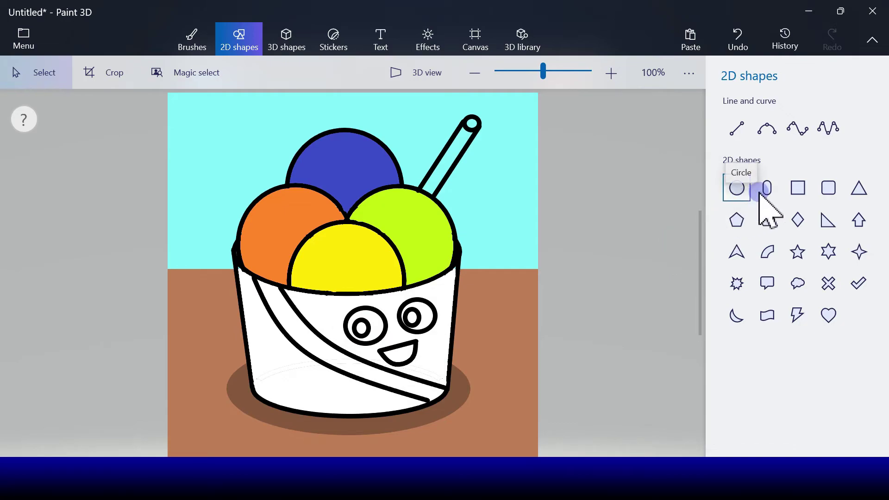
Step: Draw a small black three-point curve inside the mouth, bowed upward, to outline the tongue
{"action": "left_click", "coordinate": [739, 191]}
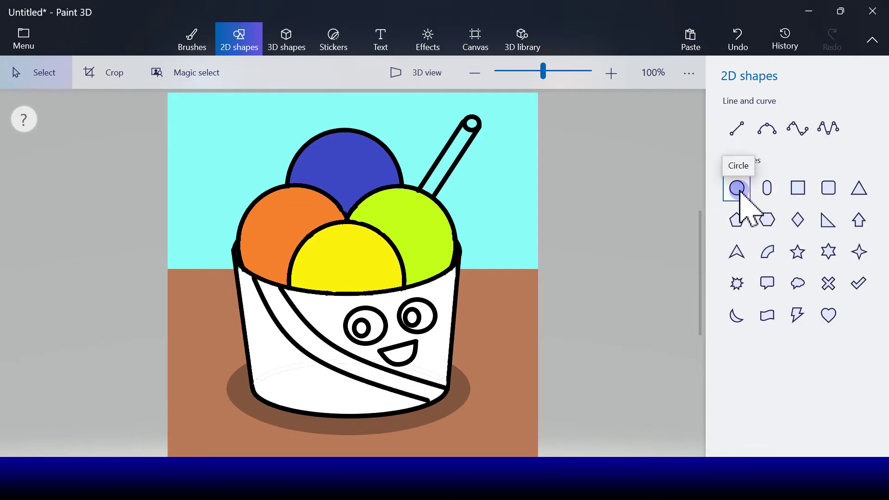
{"action": "left_click", "coordinate": [741, 139]}
{"action": "left_click", "coordinate": [764, 132]}
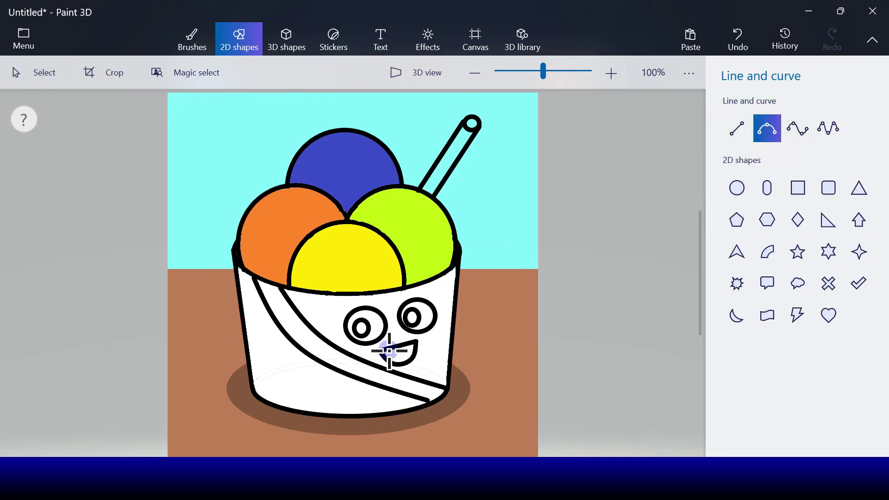
{"action": "left_click_drag", "start_coordinate": [389, 350], "coordinate": [413, 359]}
{"action": "left_click", "coordinate": [456, 354]}
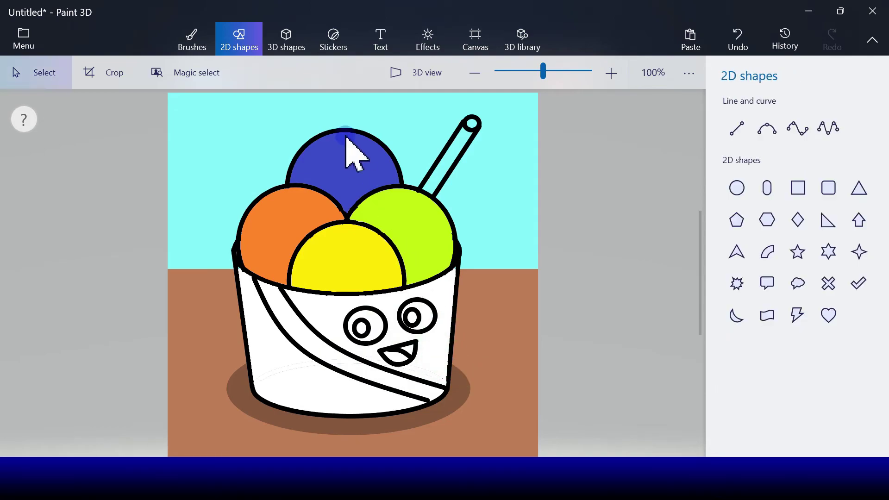
Step: Fill the spoon handle and the small circle at its upper end with white
{"action": "left_click", "coordinate": [190, 38]}
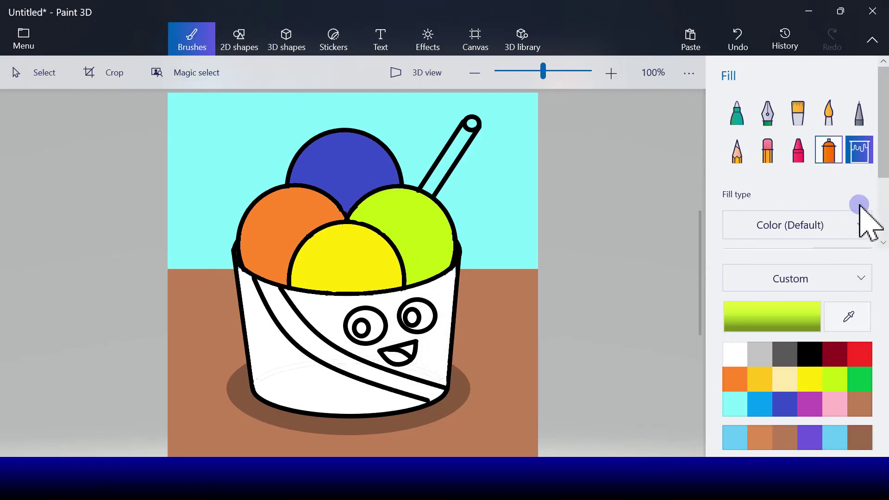
{"action": "left_click", "coordinate": [736, 353]}
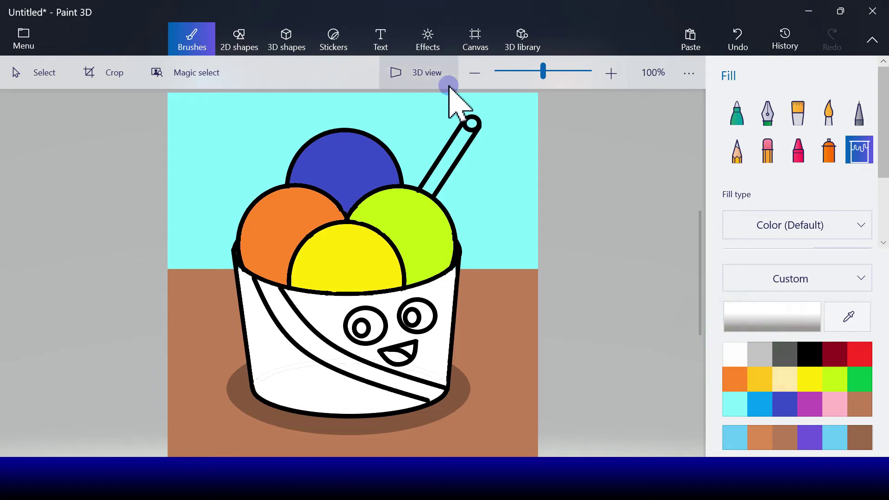
{"action": "left_click", "coordinate": [458, 144]}
{"action": "left_click", "coordinate": [471, 125]}
Step: Fill the inner circle of each eye with black to make the pupils
{"action": "left_click", "coordinate": [739, 366]}
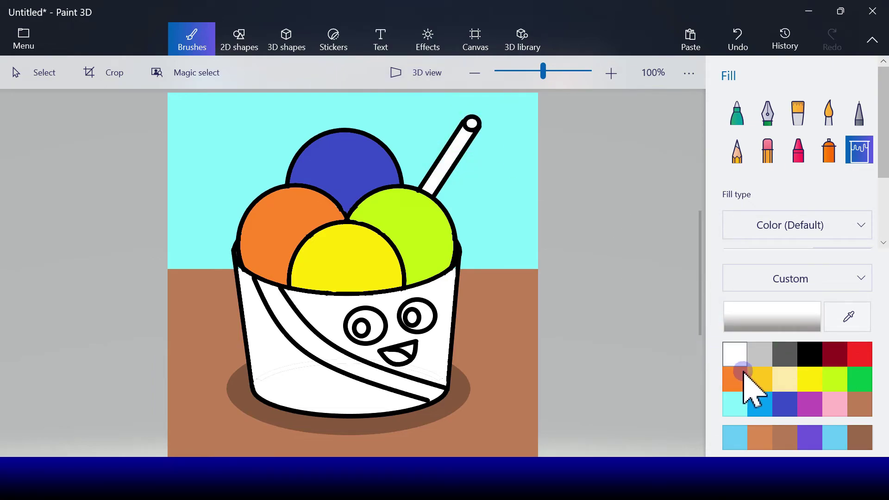
{"action": "left_click", "coordinate": [809, 359]}
{"action": "left_click", "coordinate": [405, 319]}
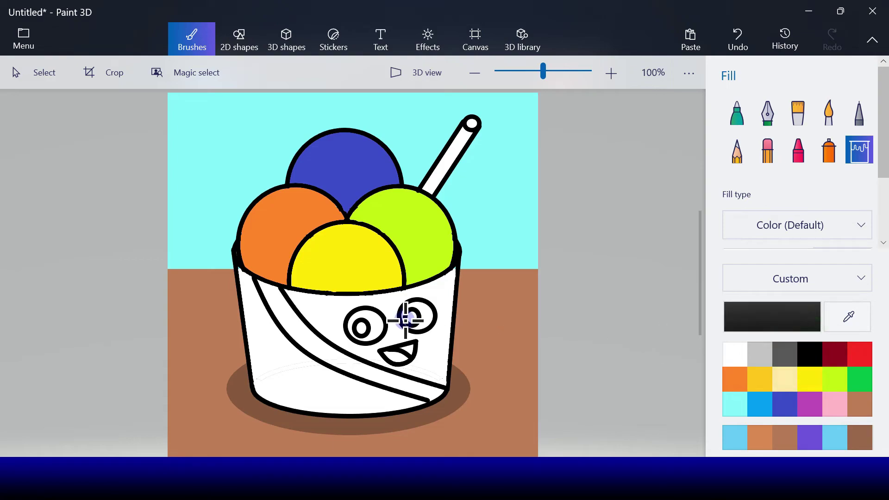
{"action": "left_click", "coordinate": [362, 328]}
{"action": "left_click", "coordinate": [413, 316]}
Step: Fill the tongue with red and the rest of the mouth above it with black
{"action": "left_click", "coordinate": [769, 401]}
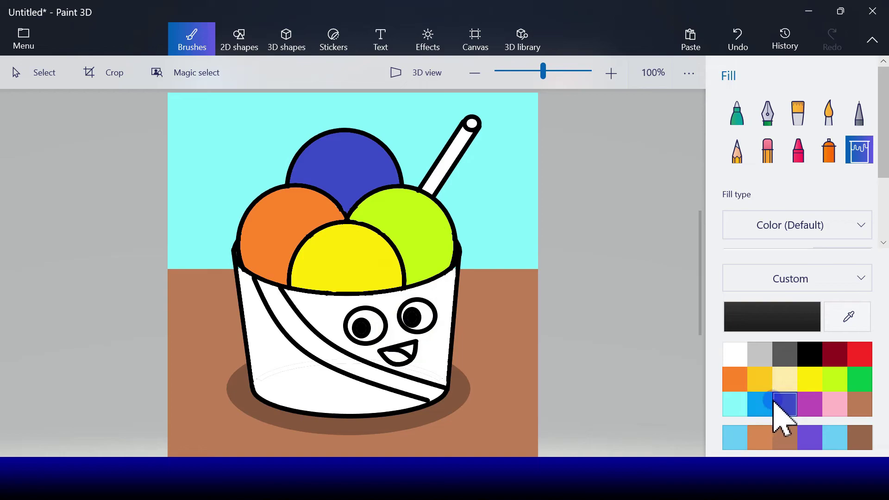
{"action": "left_click", "coordinate": [859, 355]}
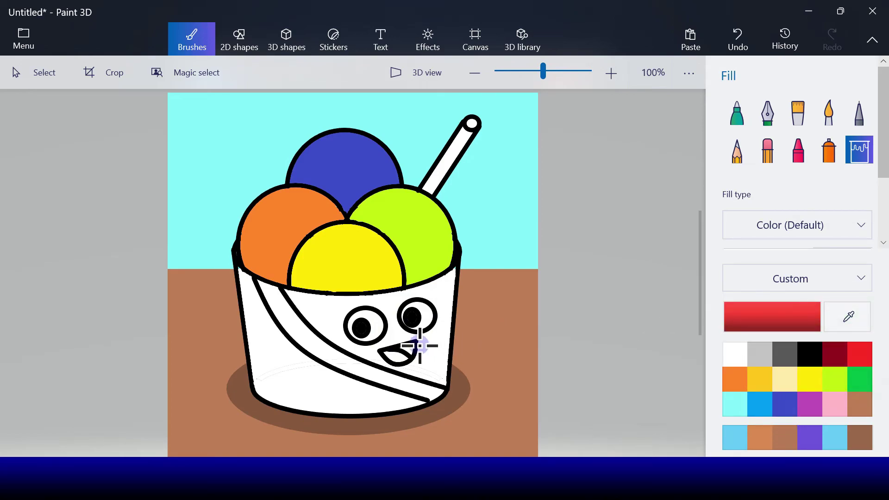
{"action": "left_click", "coordinate": [396, 357]}
{"action": "left_click", "coordinate": [767, 385]}
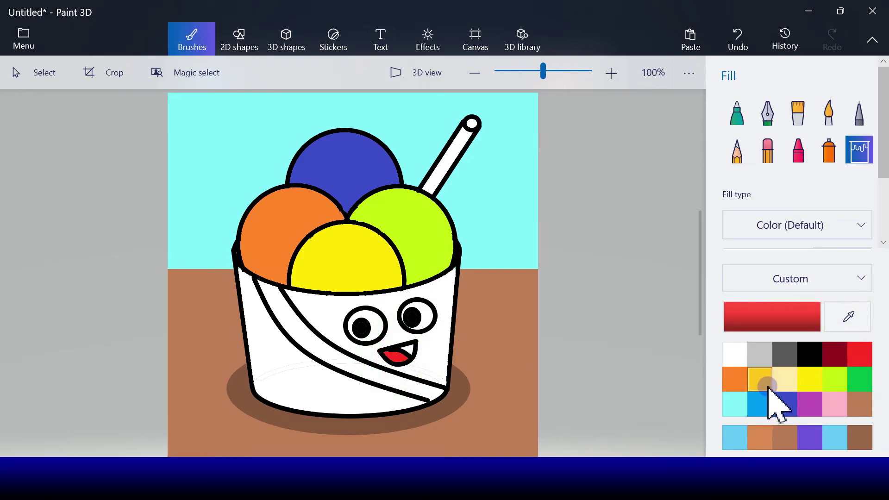
{"action": "left_click", "coordinate": [810, 355]}
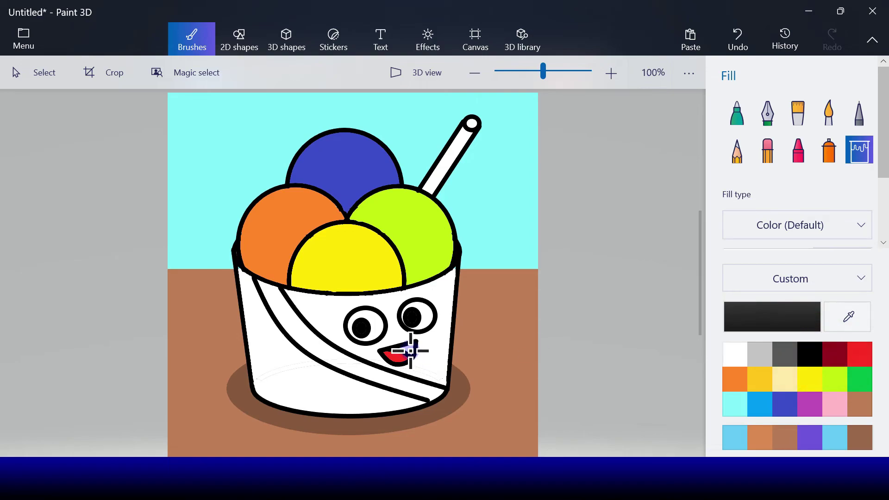
Step: Fill the bowl on both sides of the diagonal band with gold and the band itself with green
{"action": "left_click", "coordinate": [787, 400]}
{"action": "left_click", "coordinate": [813, 386]}
{"action": "left_click", "coordinate": [761, 381]}
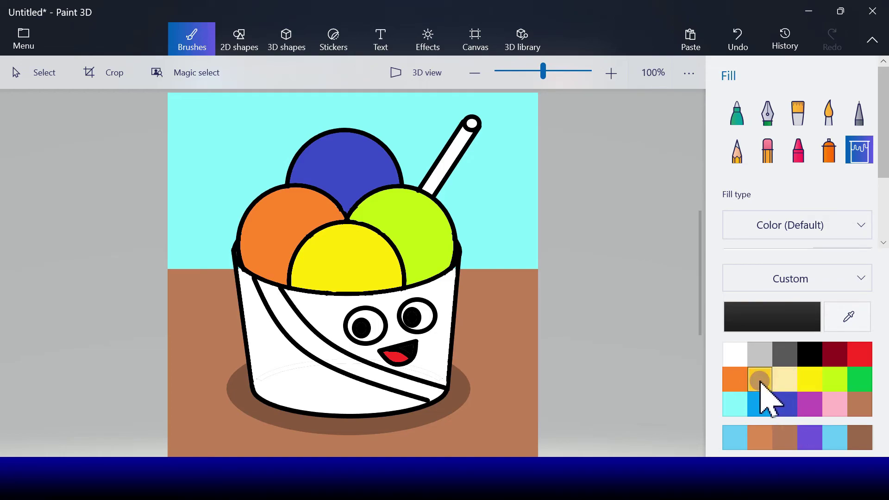
{"action": "left_click", "coordinate": [328, 380]}
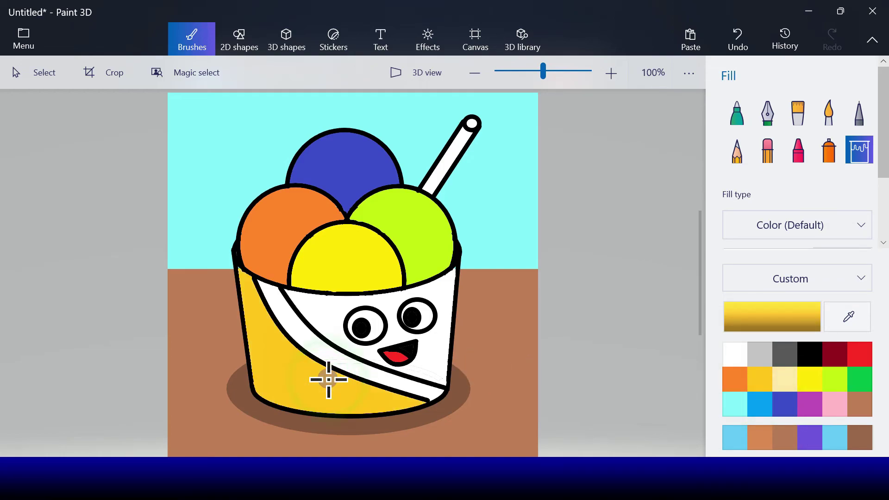
{"action": "left_click", "coordinate": [341, 332]}
{"action": "left_click", "coordinate": [860, 391]}
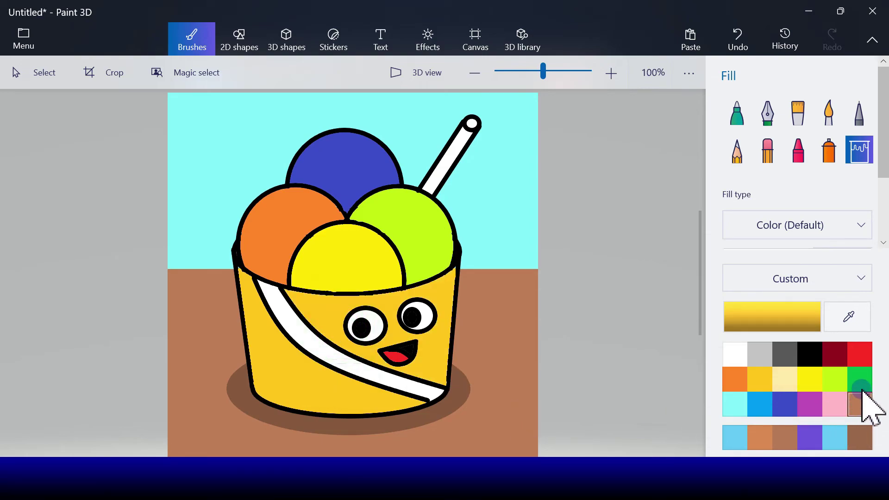
{"action": "left_click", "coordinate": [367, 375]}
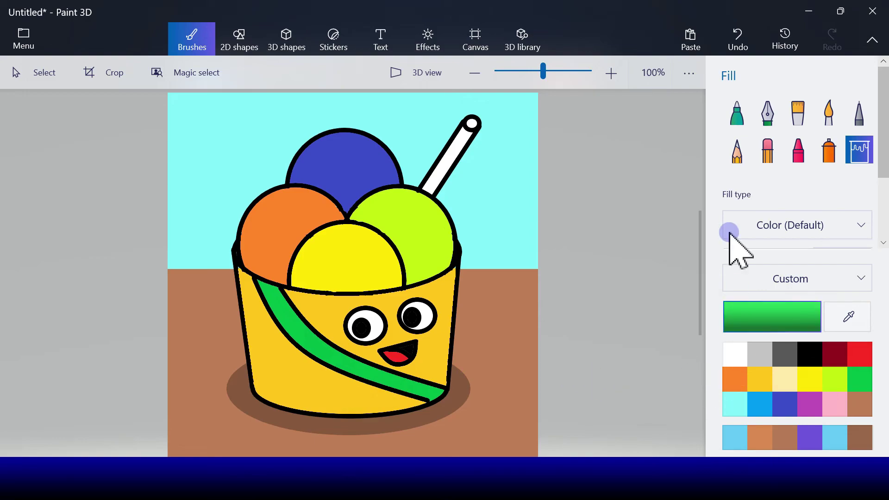
Step: Set up the Marker in light grey at 5 px thickness, undoing a 14 px test stroke on the orange scoop
{"action": "left_click", "coordinate": [730, 121]}
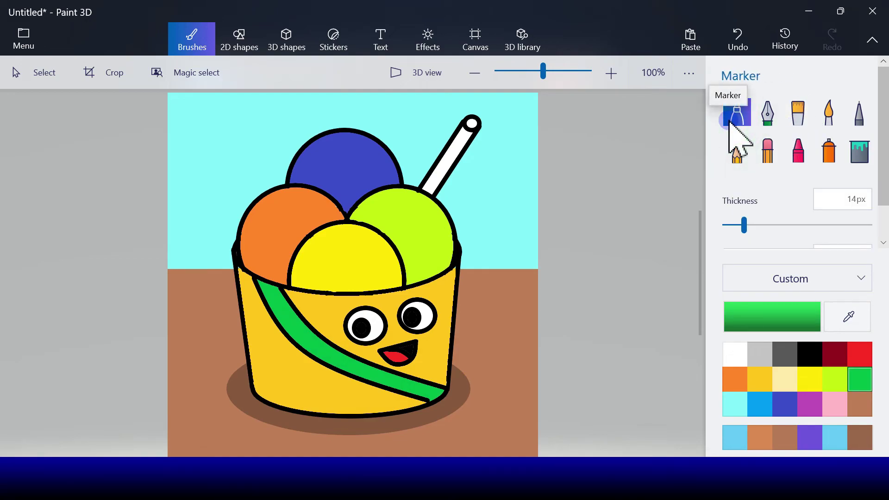
{"action": "left_click", "coordinate": [760, 355]}
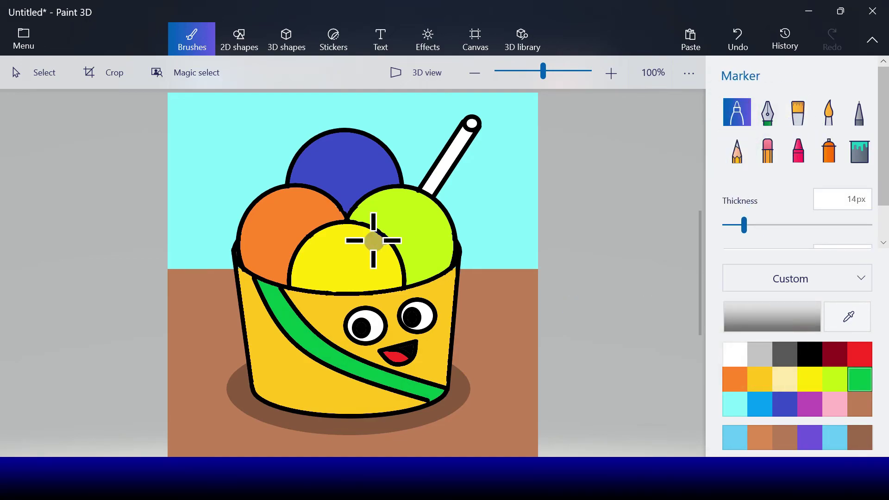
{"action": "mouse_move", "coordinate": [259, 234]}
{"action": "left_mouse_down"}
{"action": "mouse_move", "coordinate": [279, 216]}
{"action": "mouse_move", "coordinate": [308, 212]}
{"action": "left_mouse_up"}
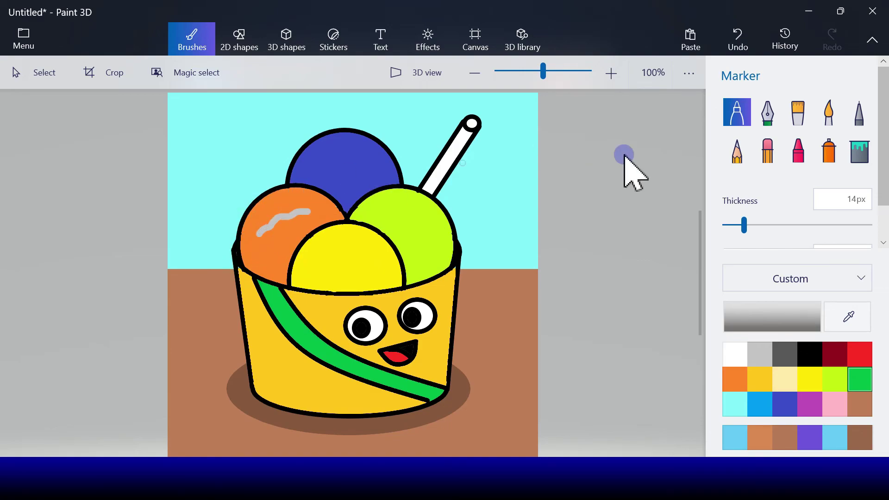
{"action": "left_click", "coordinate": [740, 37]}
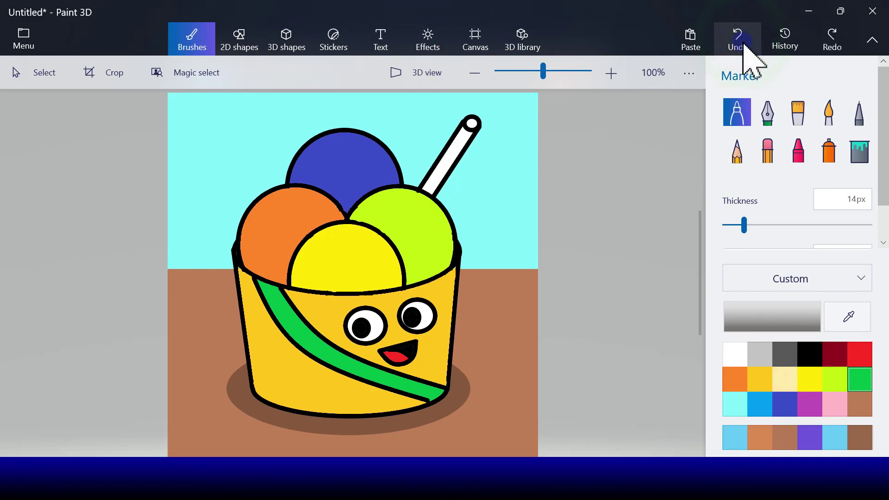
{"action": "left_click", "coordinate": [744, 224]}
{"action": "left_click_drag", "start_coordinate": [746, 226], "coordinate": [731, 225]}
Step: Draw several wavy light grey 5 px Marker lines across each of the four scoops as ice cream texture
{"action": "mouse_move", "coordinate": [248, 235]}
{"action": "left_mouse_down"}
{"action": "mouse_move", "coordinate": [270, 210]}
{"action": "mouse_move", "coordinate": [306, 199]}
{"action": "left_mouse_up"}
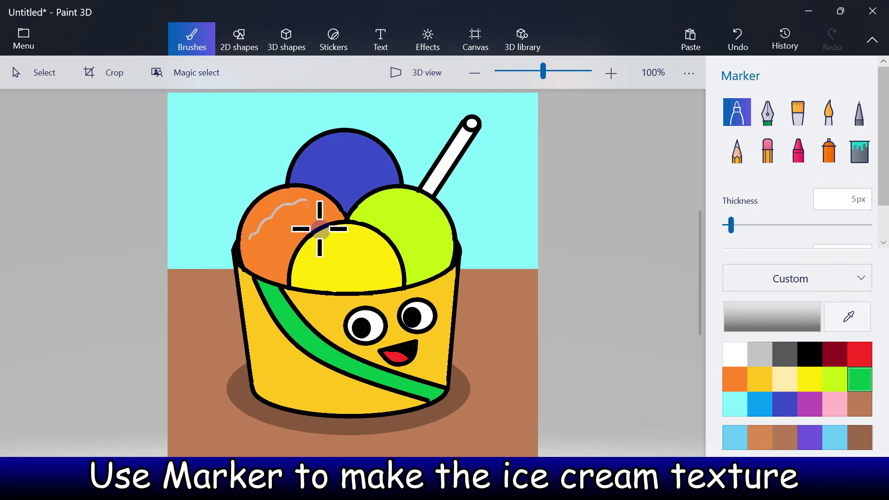
{"action": "mouse_move", "coordinate": [320, 259]}
{"action": "left_mouse_down"}
{"action": "mouse_move", "coordinate": [367, 240]}
{"action": "mouse_move", "coordinate": [332, 268]}
{"action": "mouse_move", "coordinate": [383, 258]}
{"action": "left_mouse_up"}
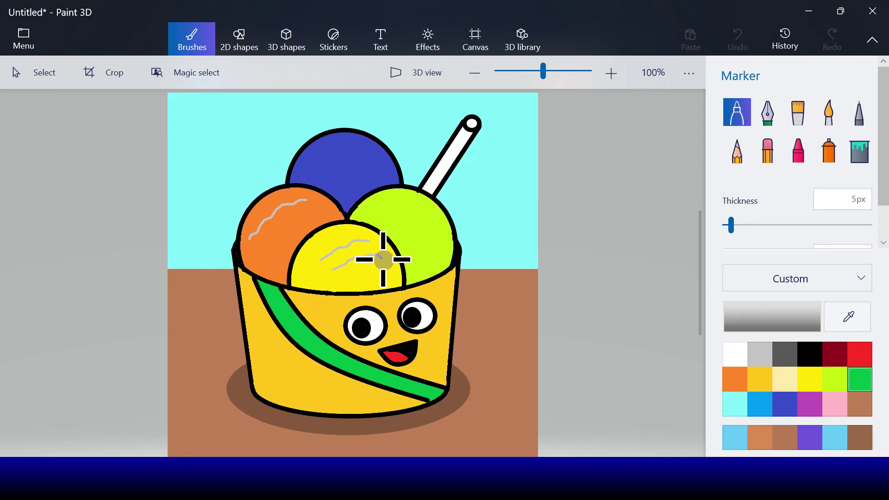
{"action": "mouse_move", "coordinate": [387, 215]}
{"action": "left_mouse_down"}
{"action": "mouse_move", "coordinate": [431, 223]}
{"action": "mouse_move", "coordinate": [439, 238]}
{"action": "mouse_move", "coordinate": [397, 220]}
{"action": "mouse_move", "coordinate": [427, 252]}
{"action": "left_mouse_up"}
{"action": "left_click_drag", "start_coordinate": [369, 202], "coordinate": [390, 203]}
{"action": "mouse_move", "coordinate": [317, 162]}
{"action": "left_mouse_down"}
{"action": "mouse_move", "coordinate": [348, 152]}
{"action": "mouse_move", "coordinate": [377, 167]}
{"action": "mouse_move", "coordinate": [326, 175]}
{"action": "mouse_move", "coordinate": [369, 180]}
{"action": "mouse_move", "coordinate": [335, 186]}
{"action": "mouse_move", "coordinate": [263, 251]}
{"action": "mouse_move", "coordinate": [296, 235]}
{"action": "mouse_move", "coordinate": [278, 262]}
{"action": "left_mouse_up"}
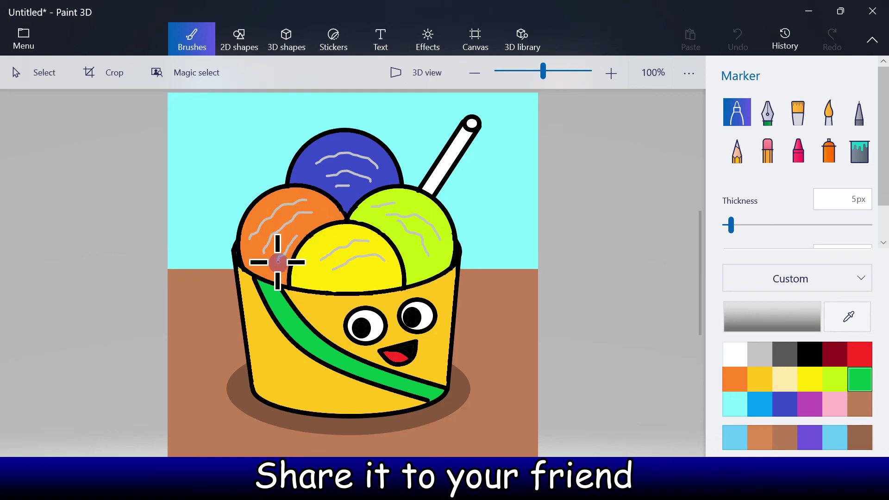